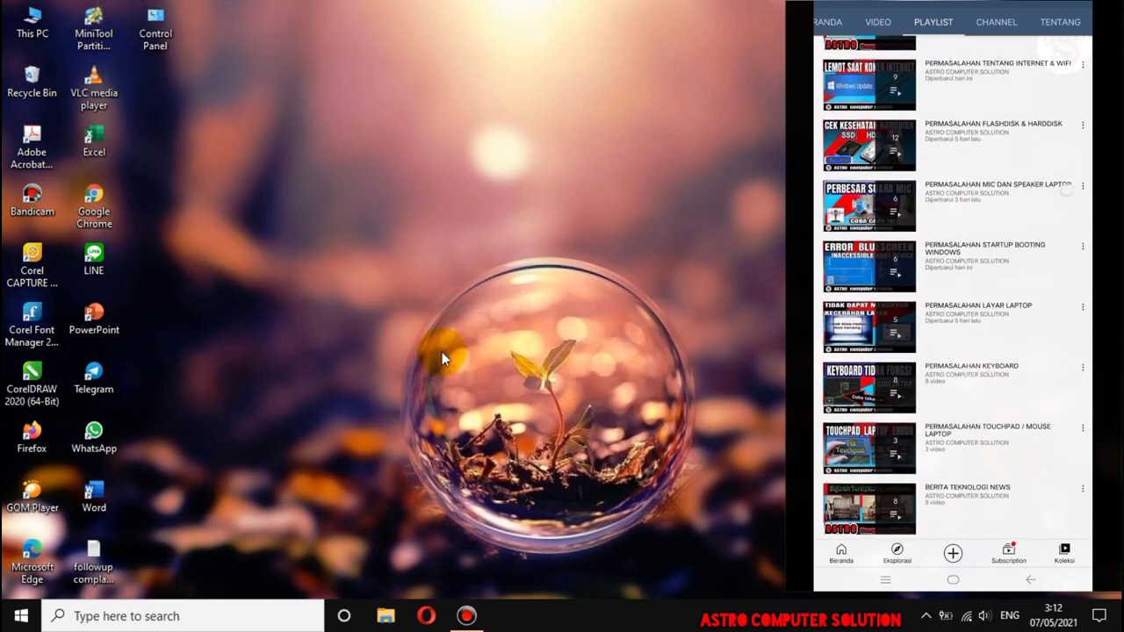
Test the keyboard by entering a long run of the letter z in the Windows search box, and dismiss the search.
click(250, 618)
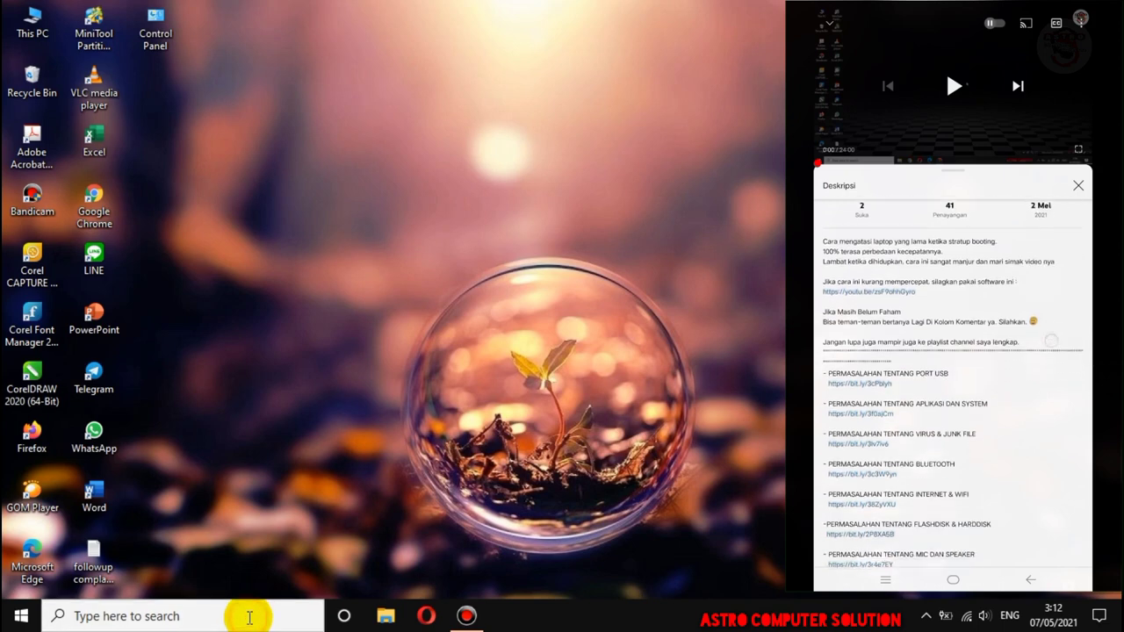
text(zzzzzzzzzzzzzzzzzzzzzzzzzzzzzzzzzzzzzzzzzzzzzzzzzzzzzzzzzzzzzzzzzzzzzzzzzzzzzzzzzzzzzzzzzzzzzz)
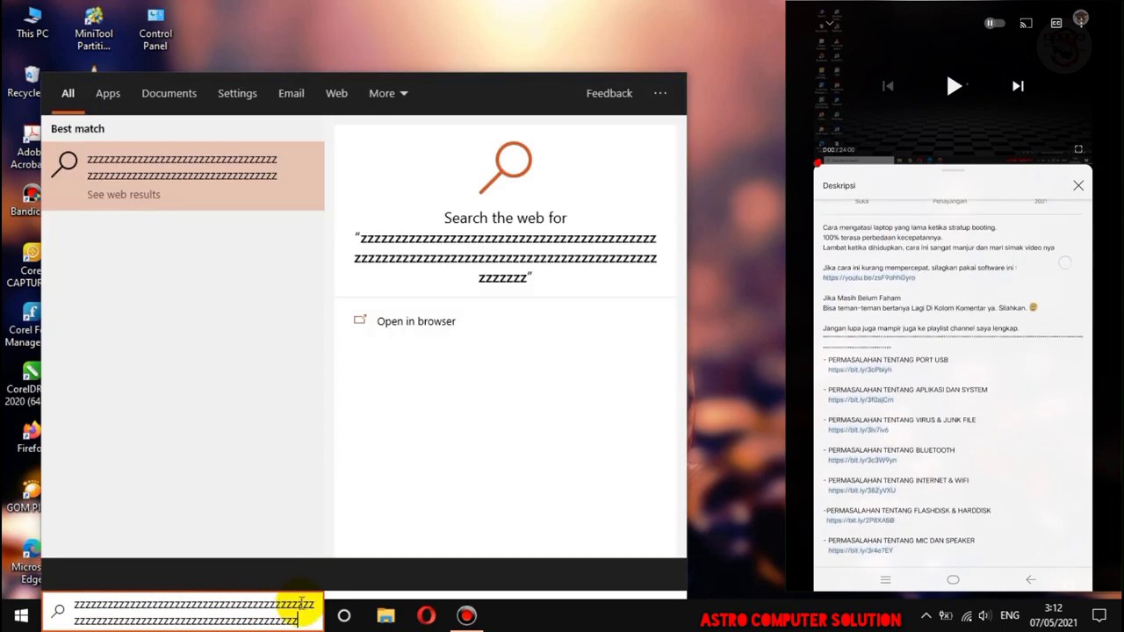
click(720, 334)
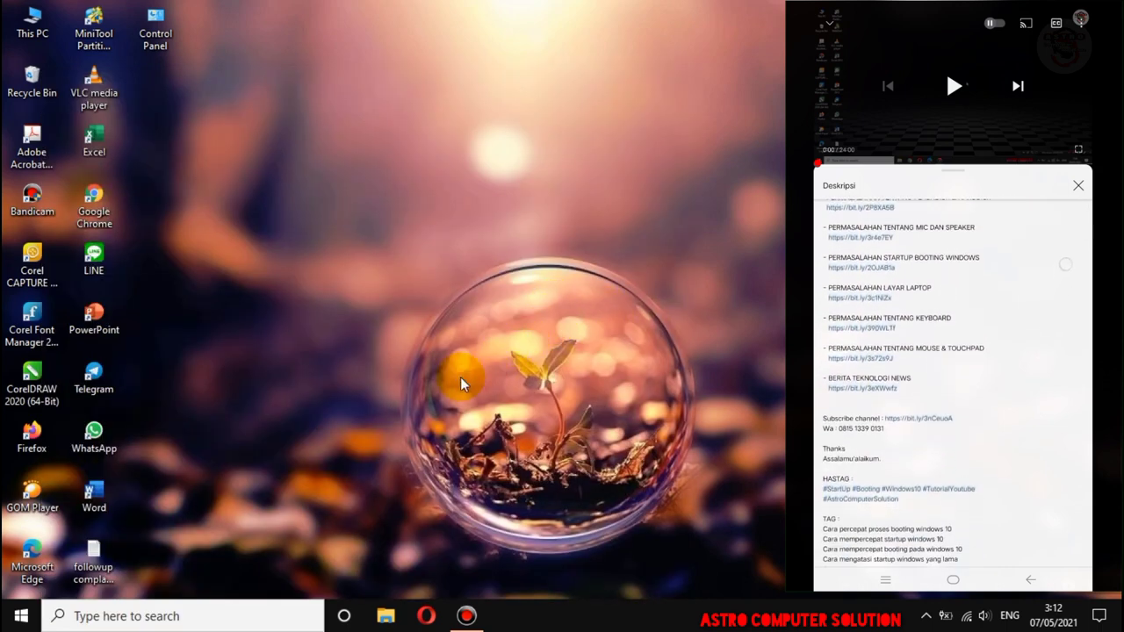
right_click(515, 220)
click(538, 258)
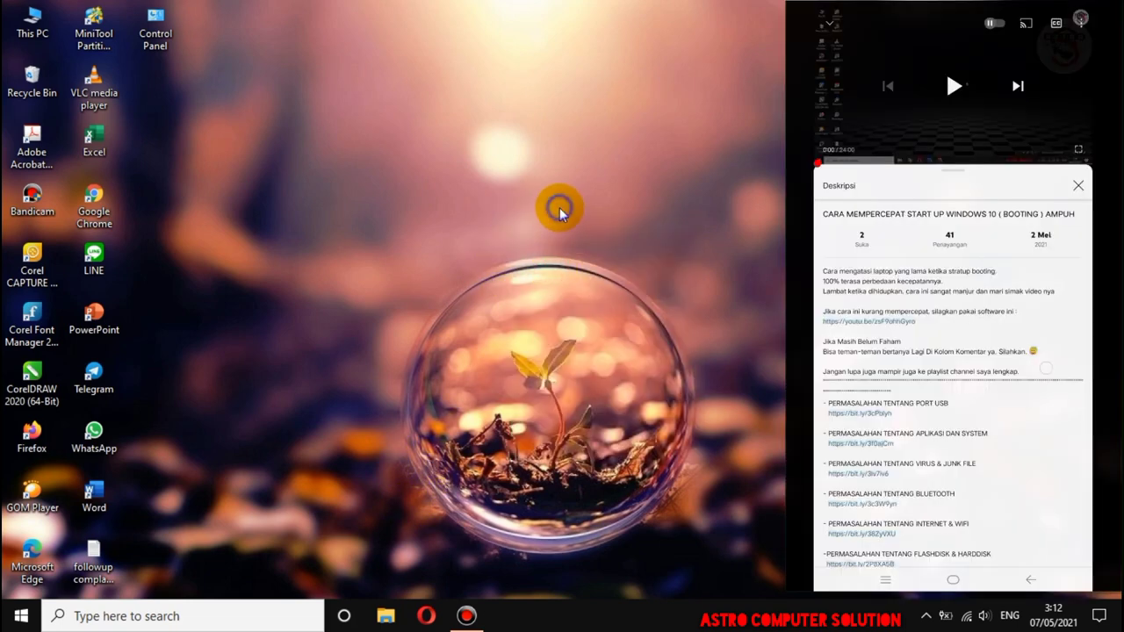
right_click(560, 211)
click(585, 255)
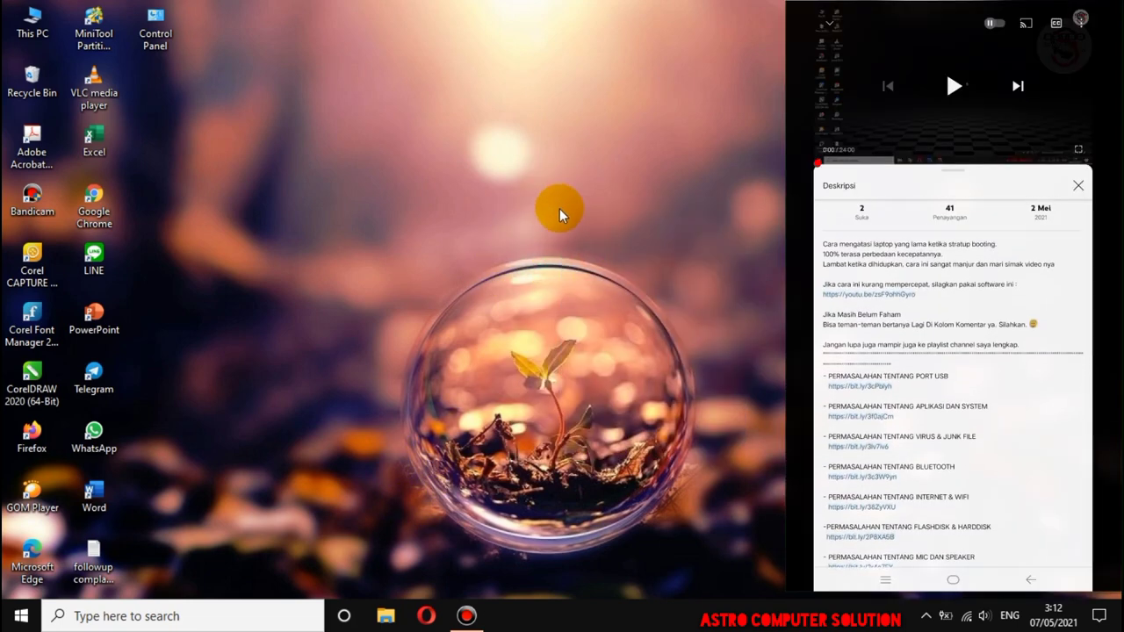
right_click(571, 213)
click(591, 255)
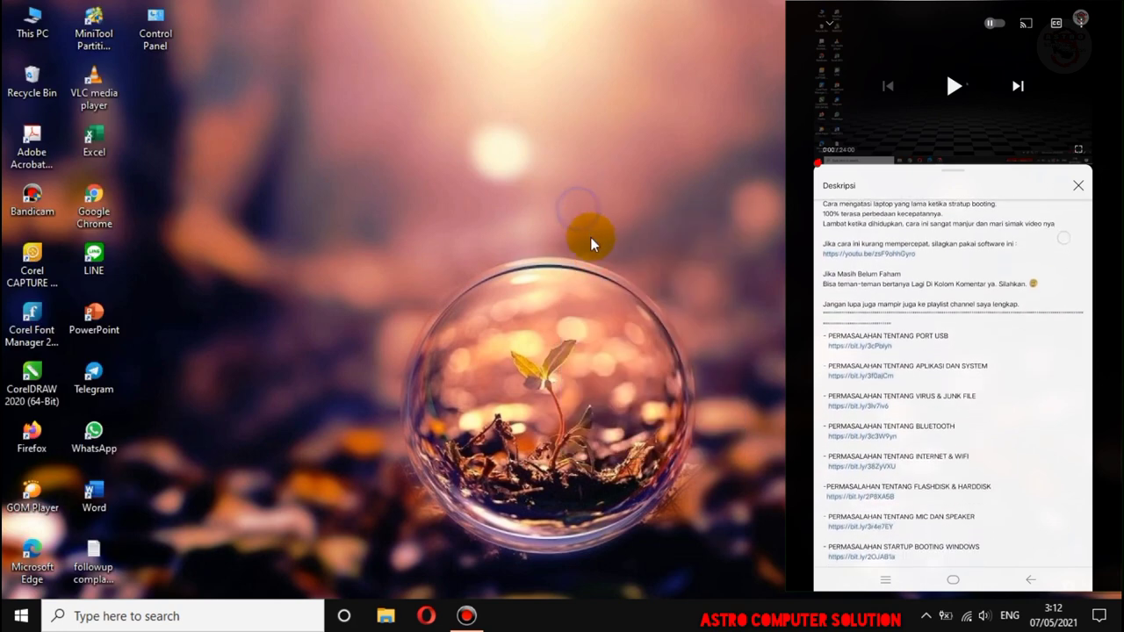
right_click(578, 211)
click(601, 255)
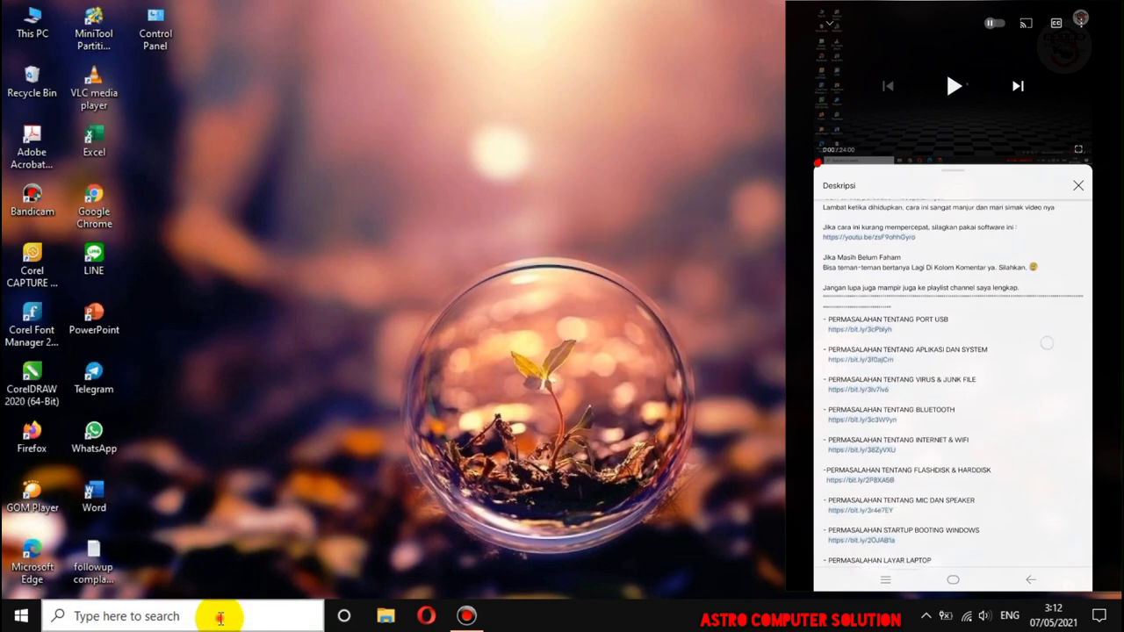
click(219, 618)
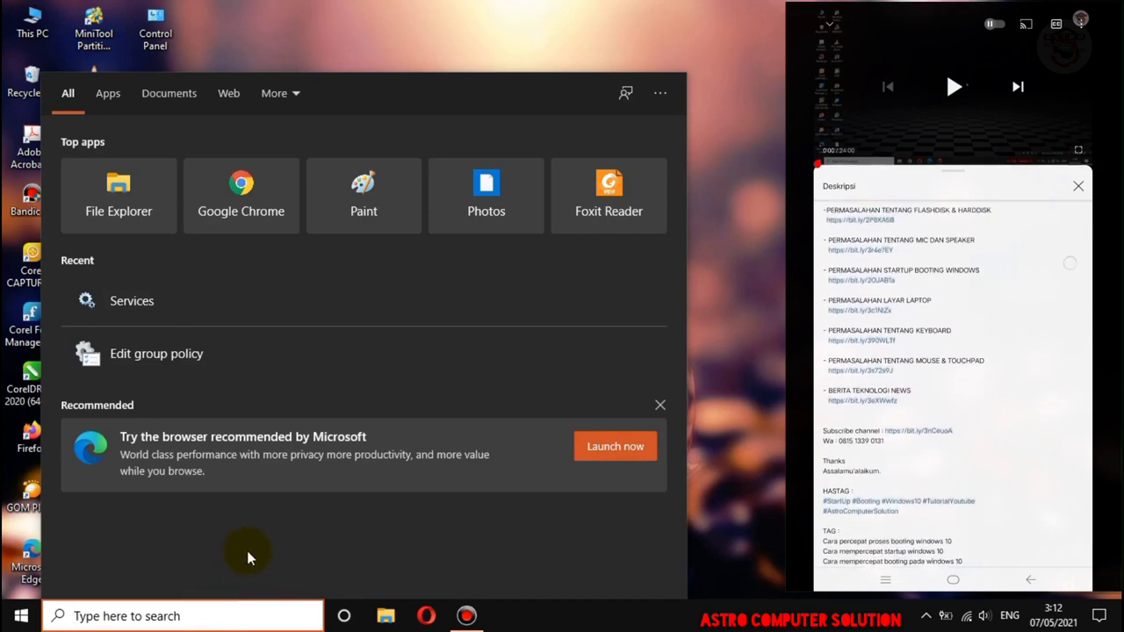
click(707, 242)
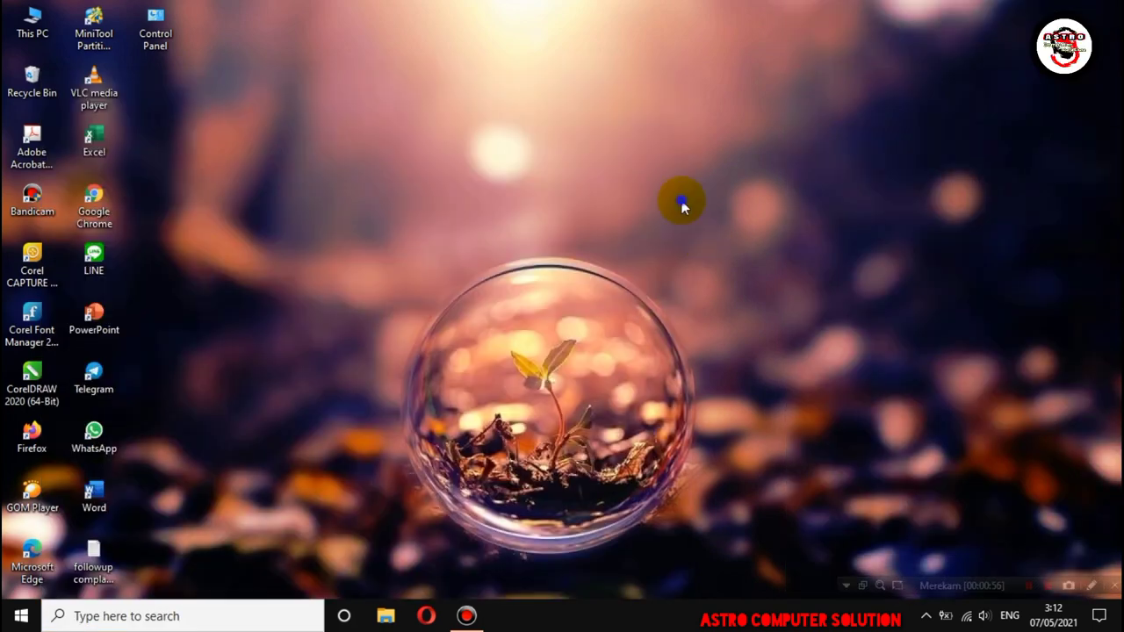
right_click(682, 200)
click(707, 252)
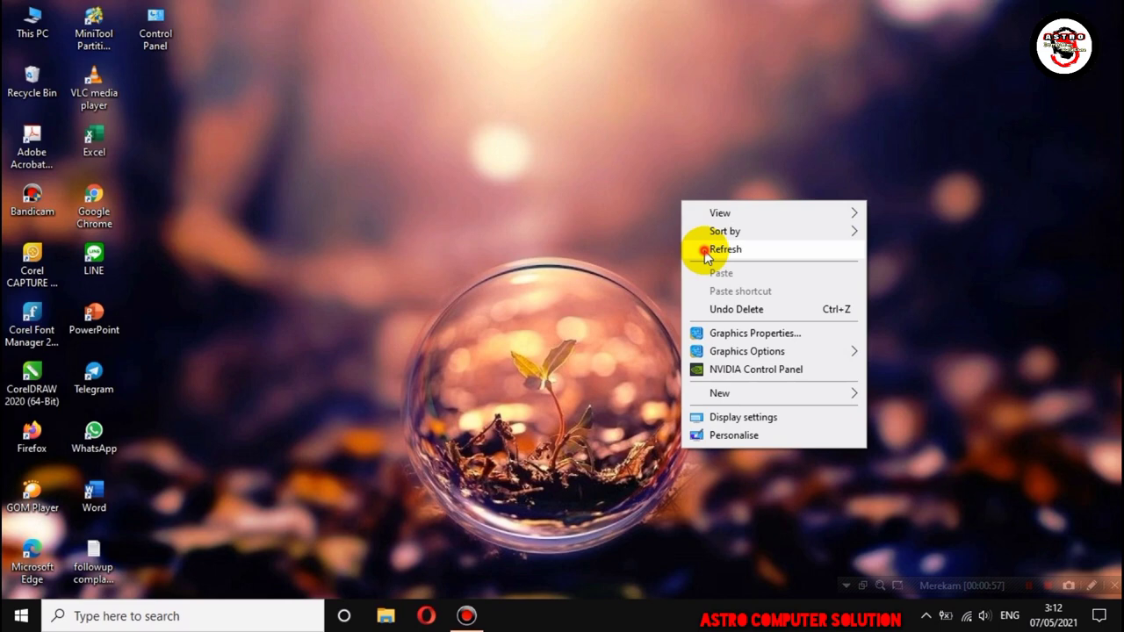
click(704, 250)
right_click(600, 185)
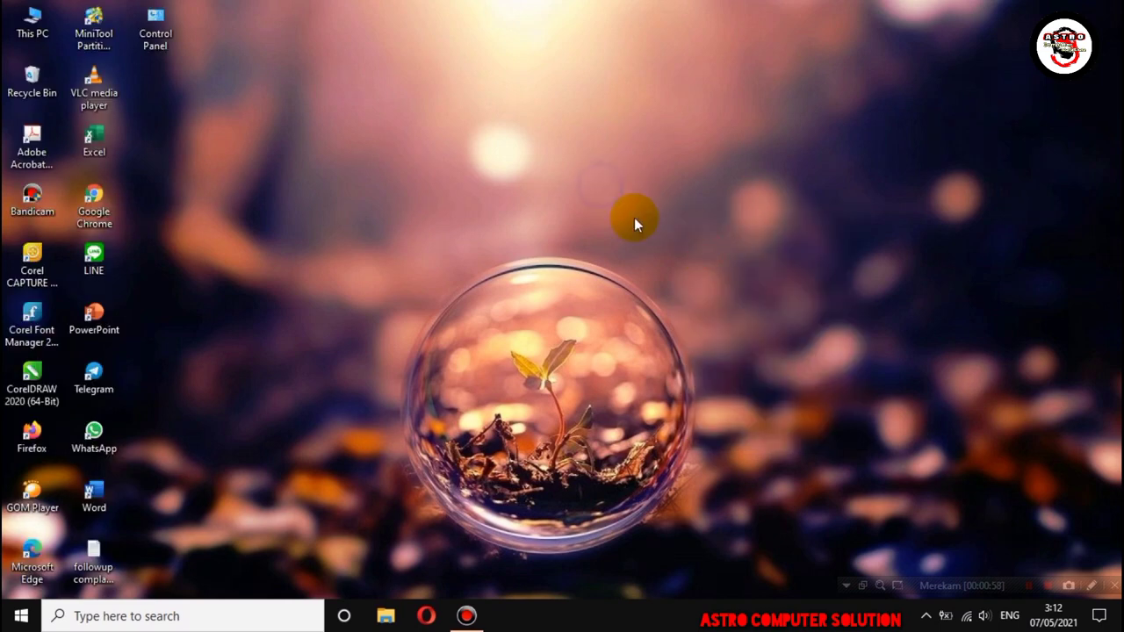
click(645, 236)
Check the Wi-Fi connection in the list of available networks.
click(967, 620)
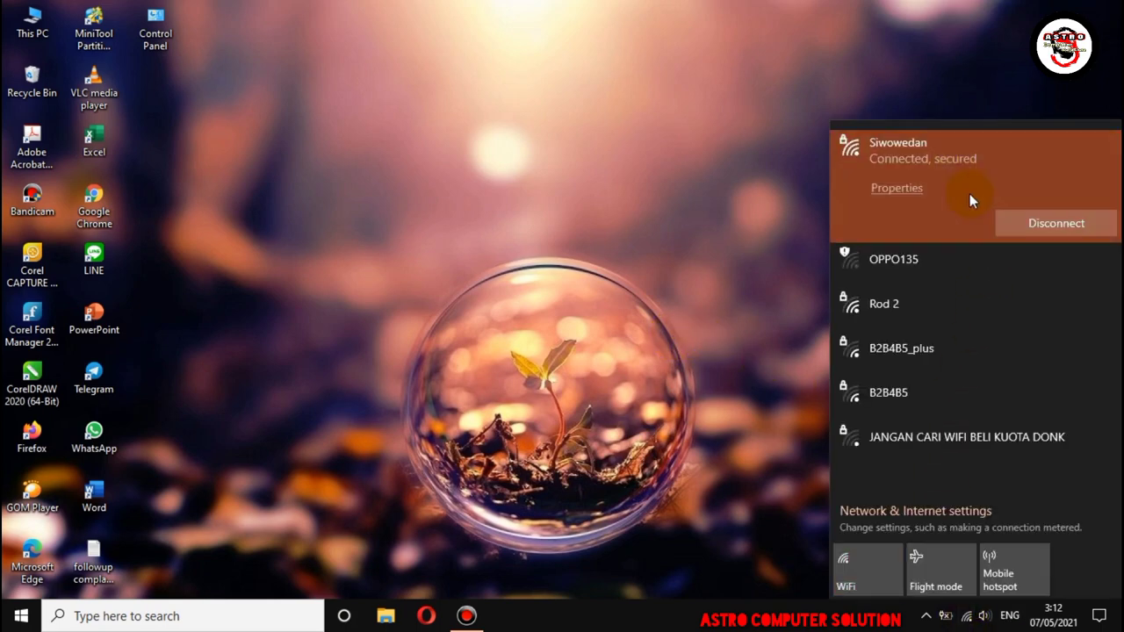
click(583, 256)
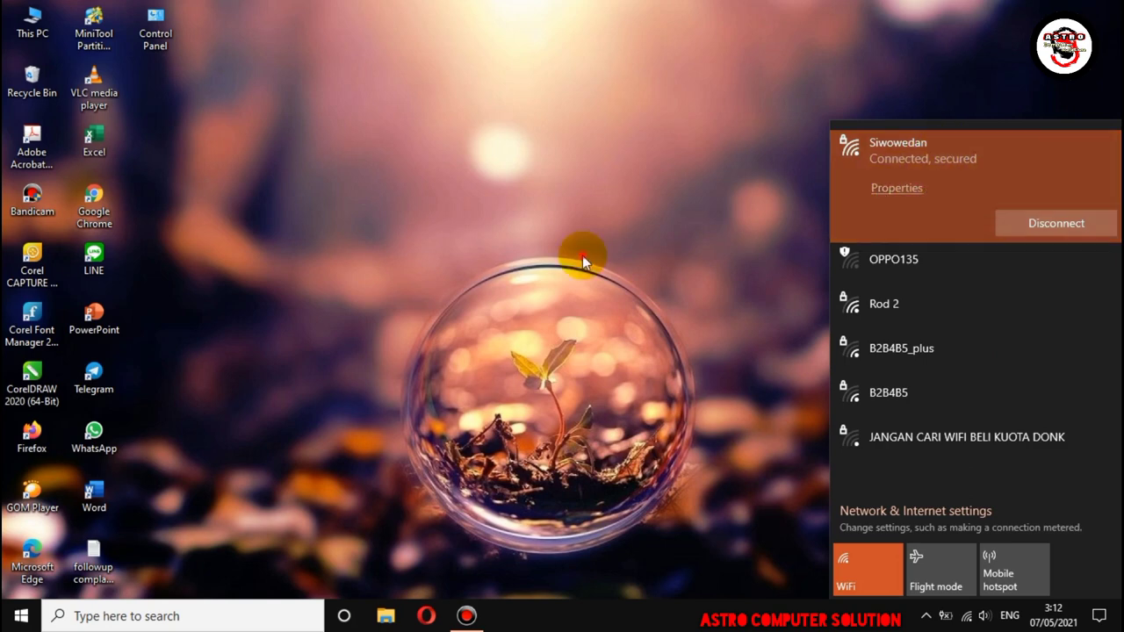
Open Google Chrome in a maximized window and search Google for "keytweak free".
double_click(94, 207)
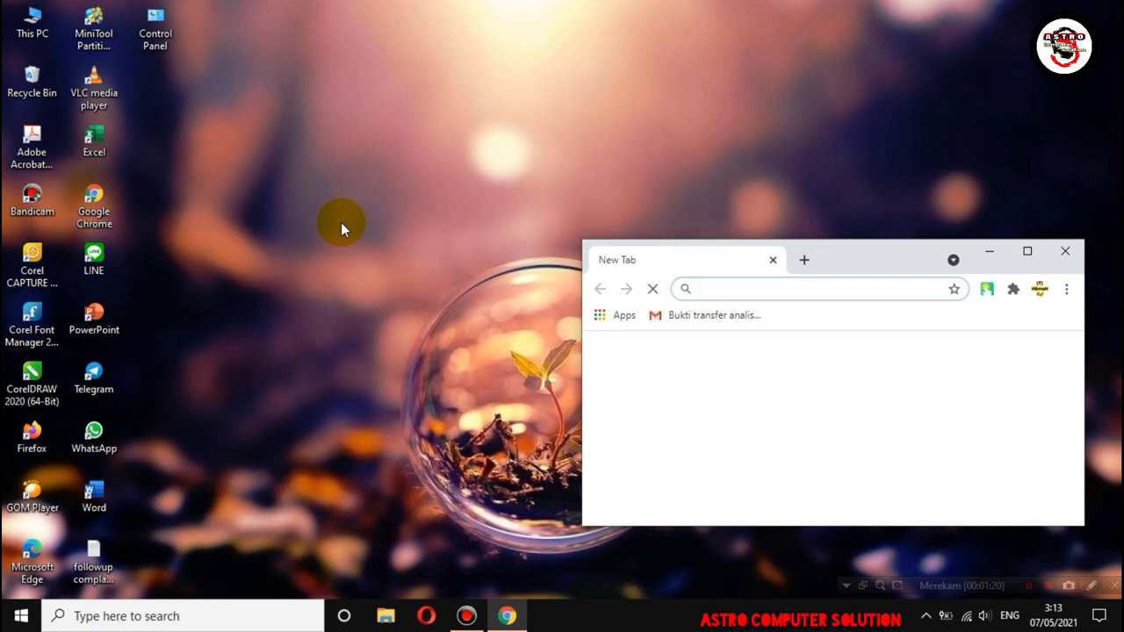
click(1027, 252)
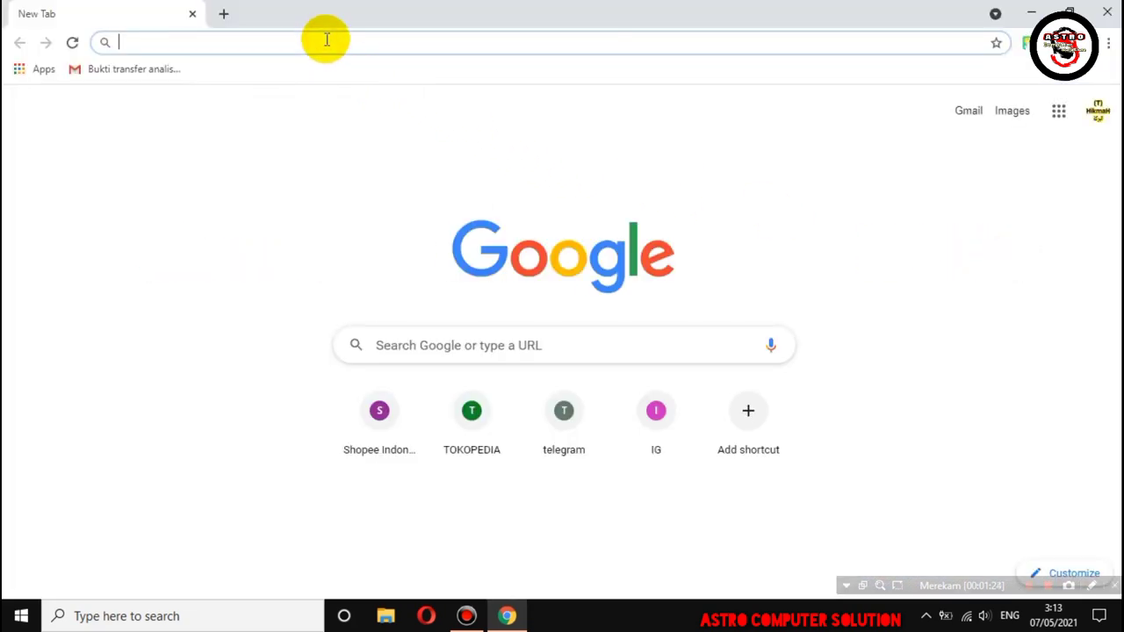
text(key)
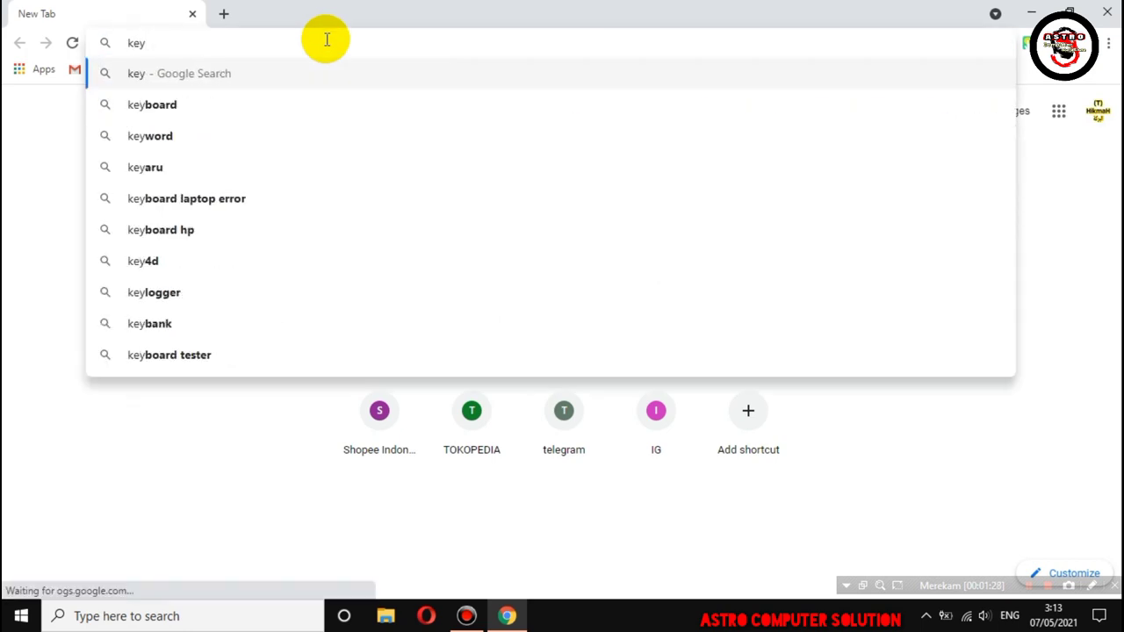
text(tweak)
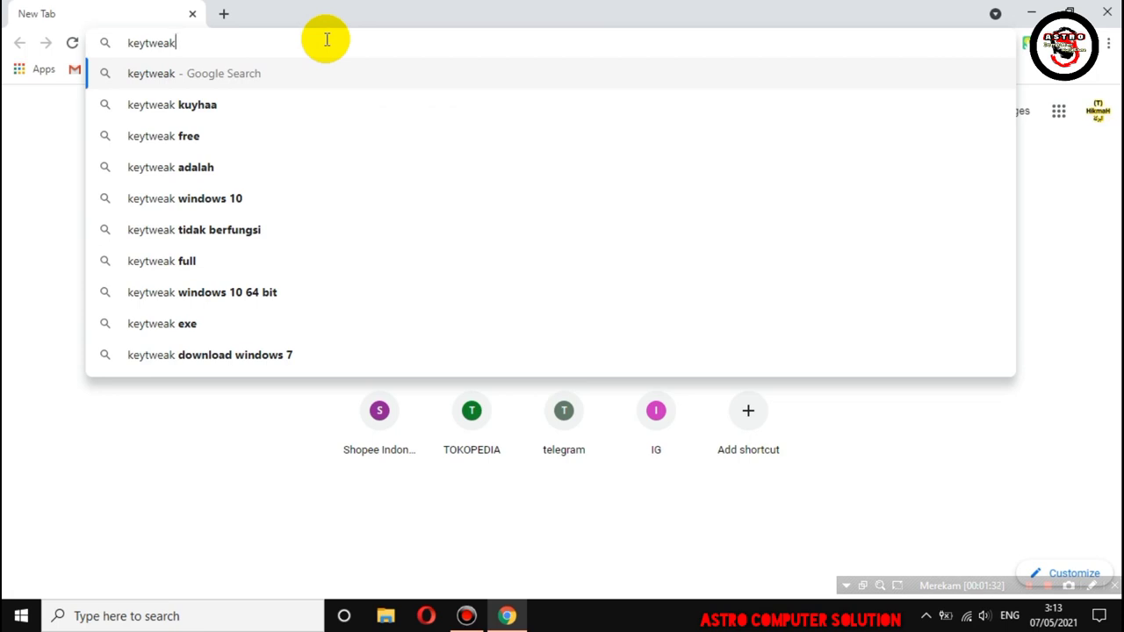
click(191, 137)
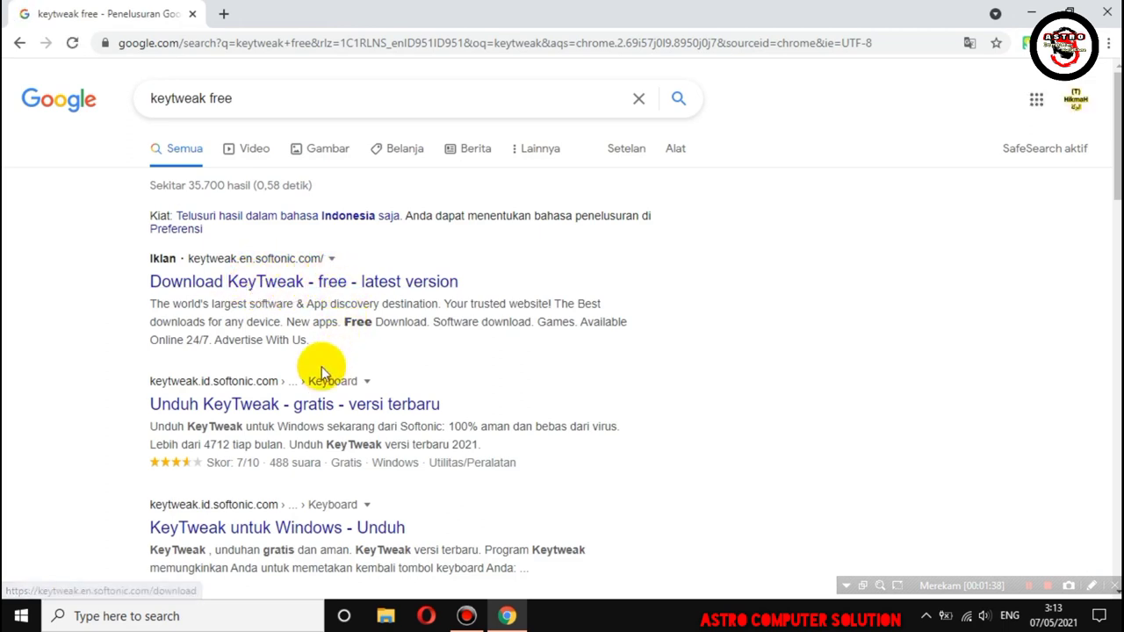
Open the Softonic result "KeyTweak untuk Windows - Unduh" and continue to its free download page, declining the WinZip offer.
click(336, 411)
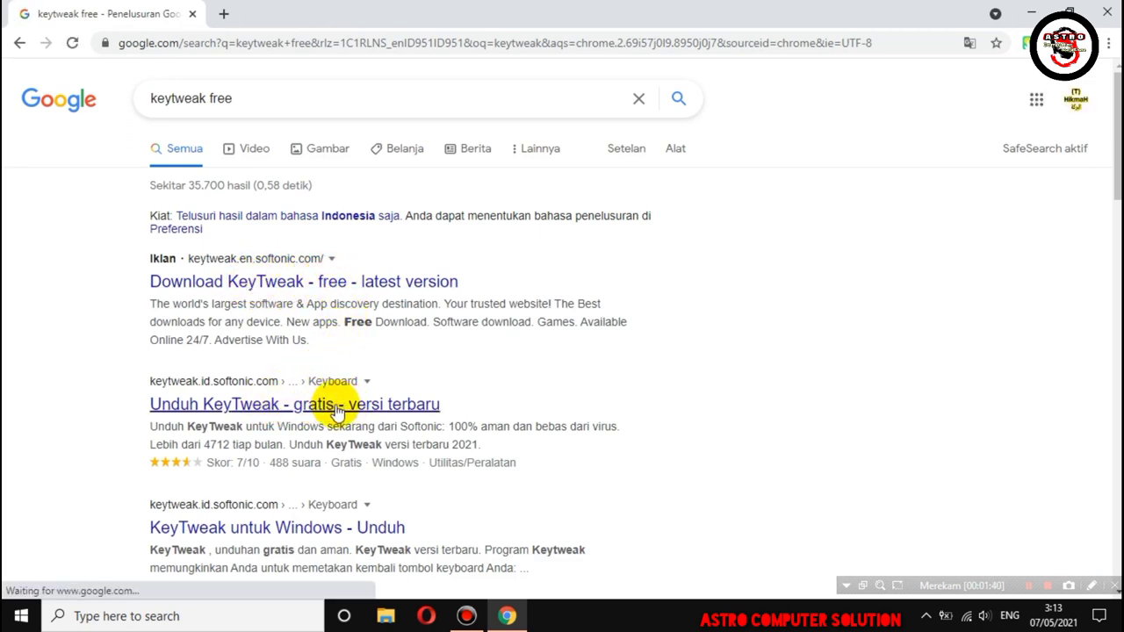
click(306, 531)
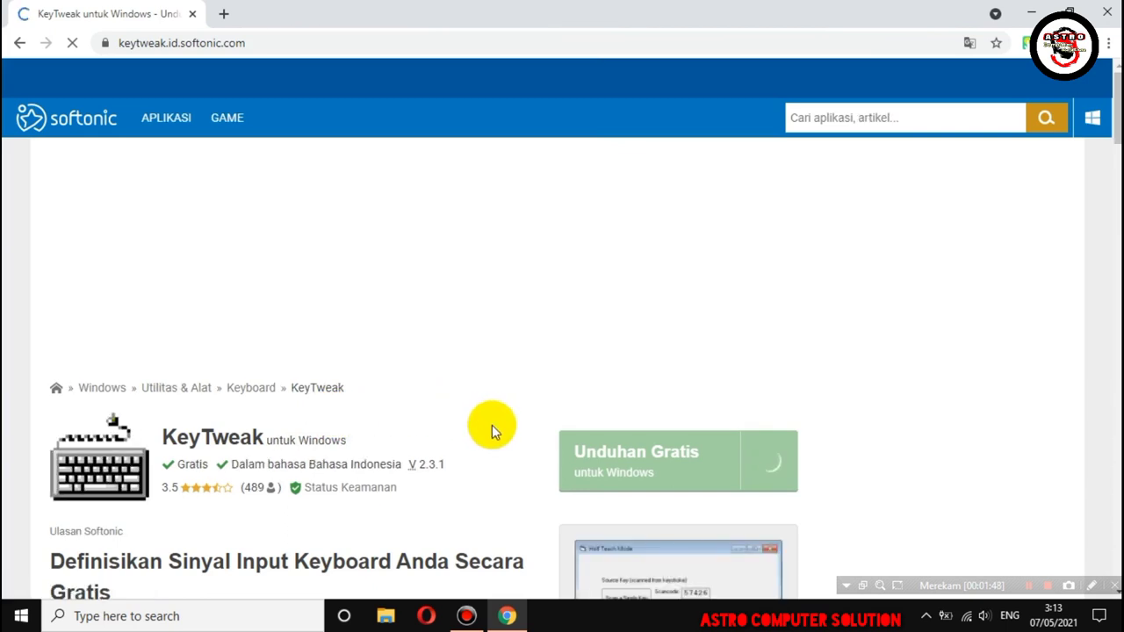
scroll(500, 428, down, 1)
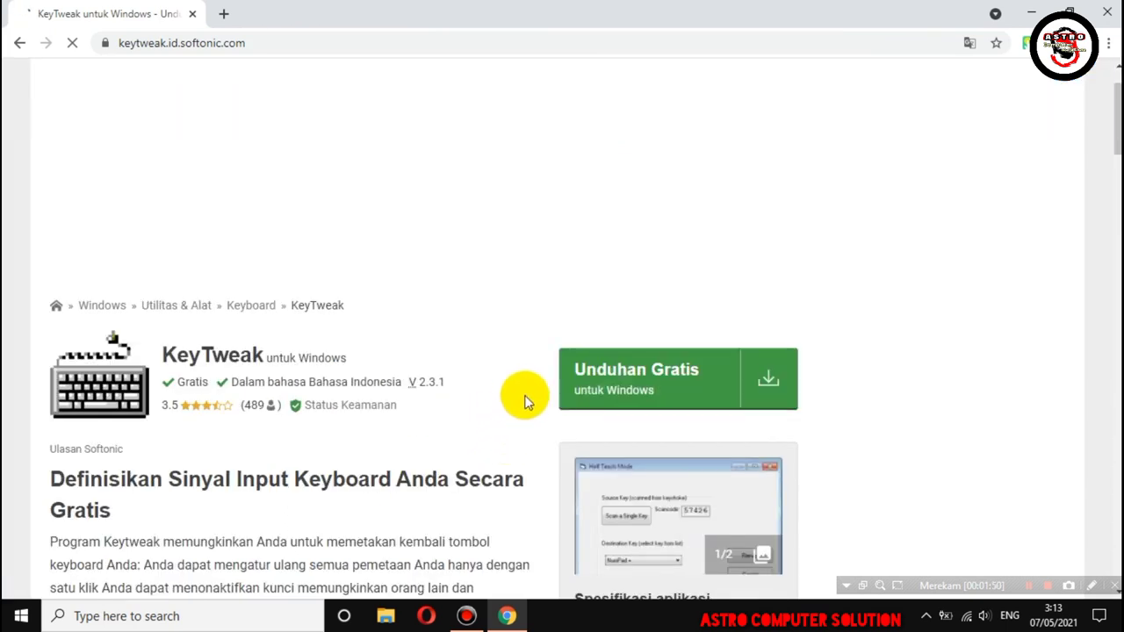
click(673, 392)
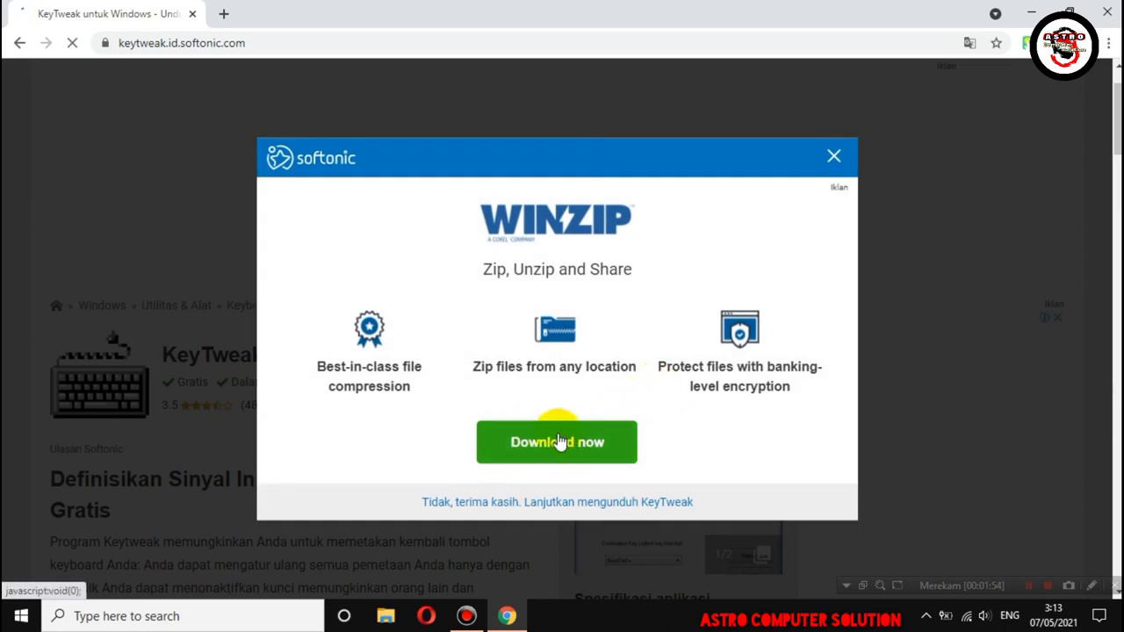
click(566, 506)
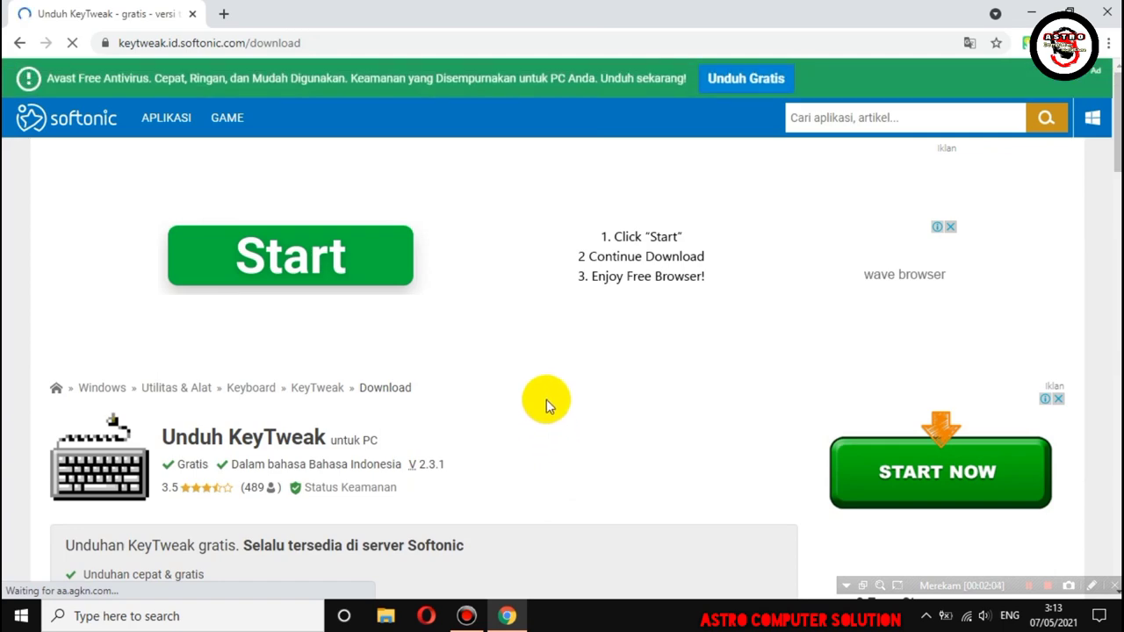
Download the free KeyTweak installer for PC from the Softonic download page.
scroll(546, 400, down, 3)
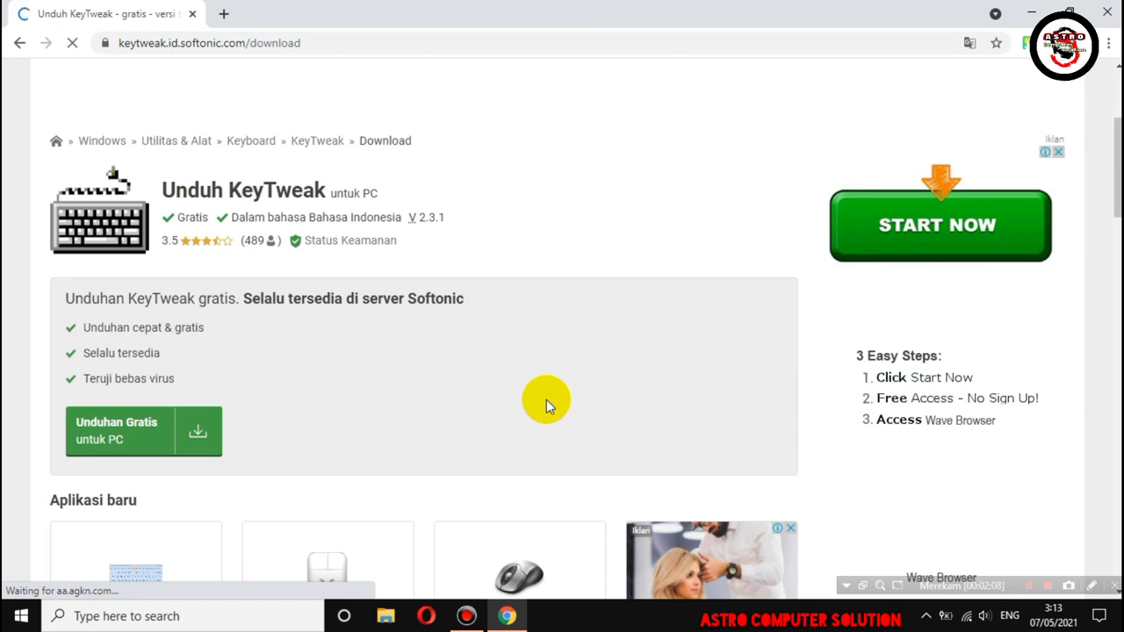
scroll(515, 390, down, 2)
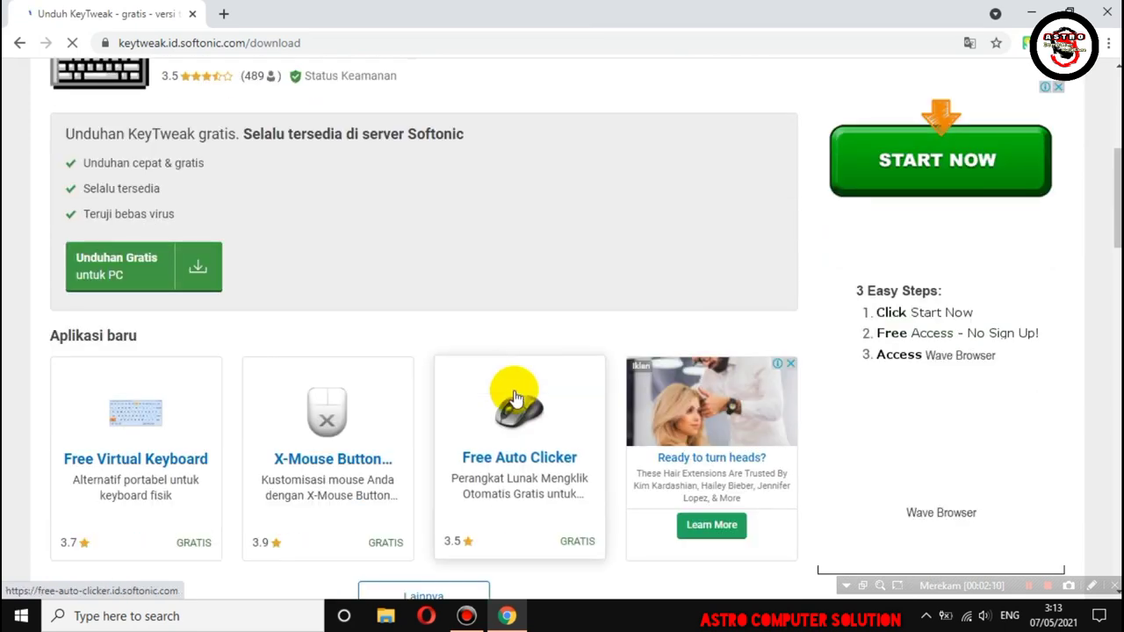
scroll(514, 390, up, 4)
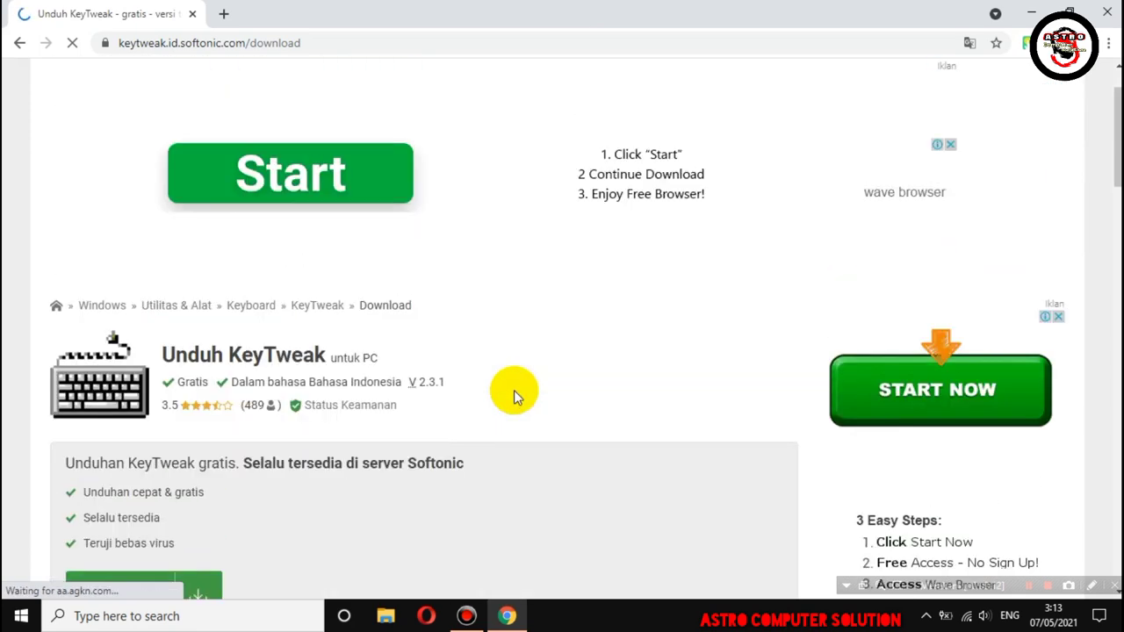
scroll(514, 390, down, 3)
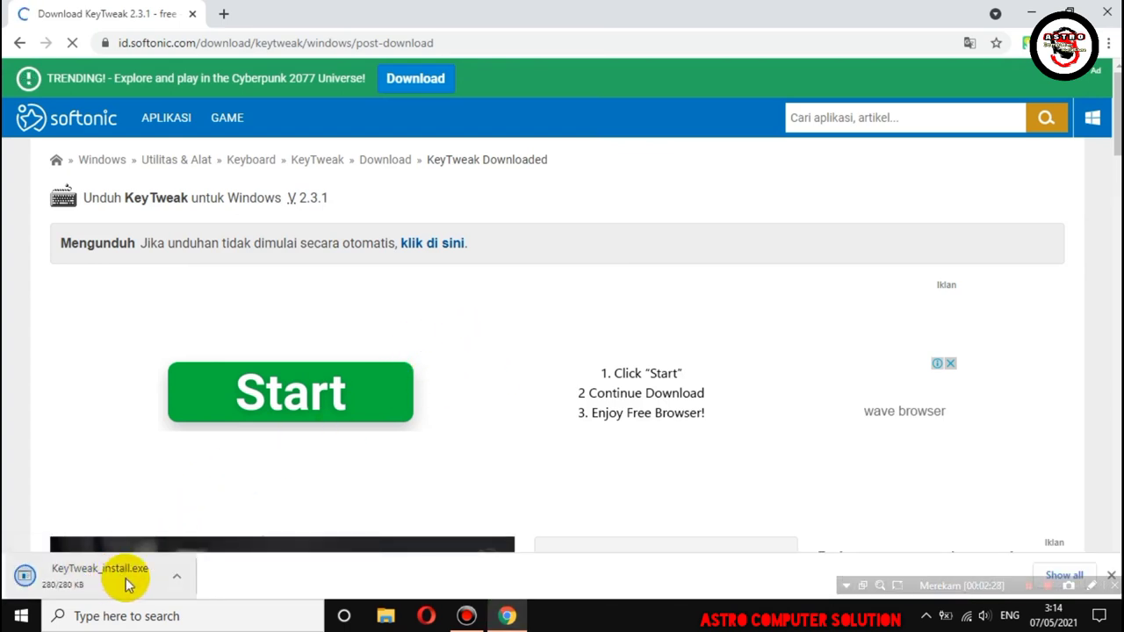
click(120, 586)
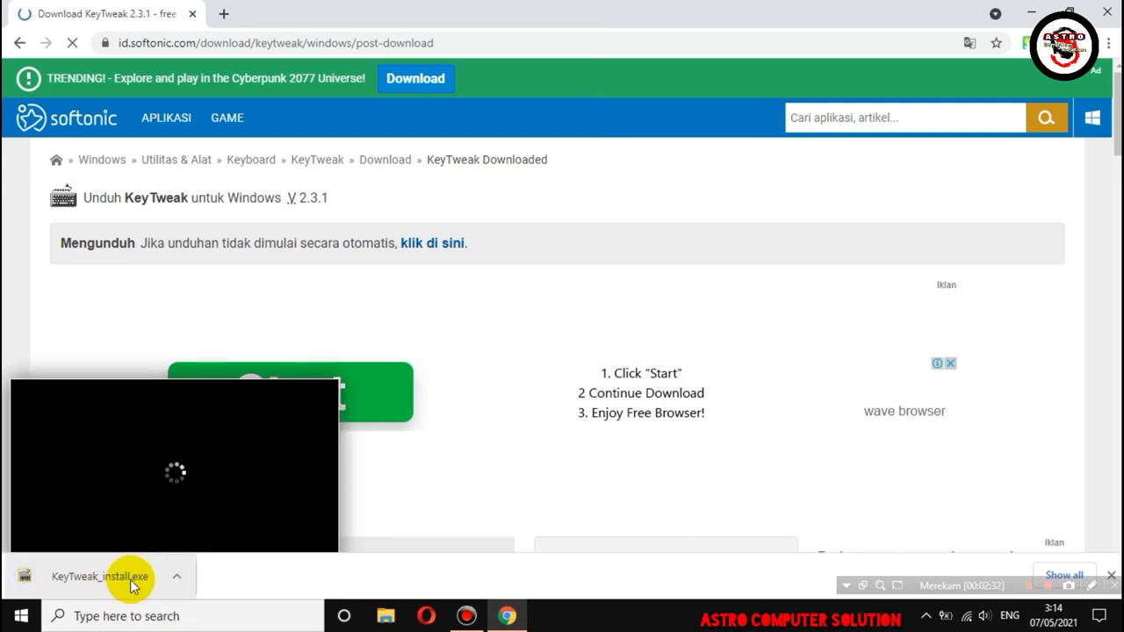
Leave the browser for the desktop and open the Downloads folder in File Explorer.
key(super+d)
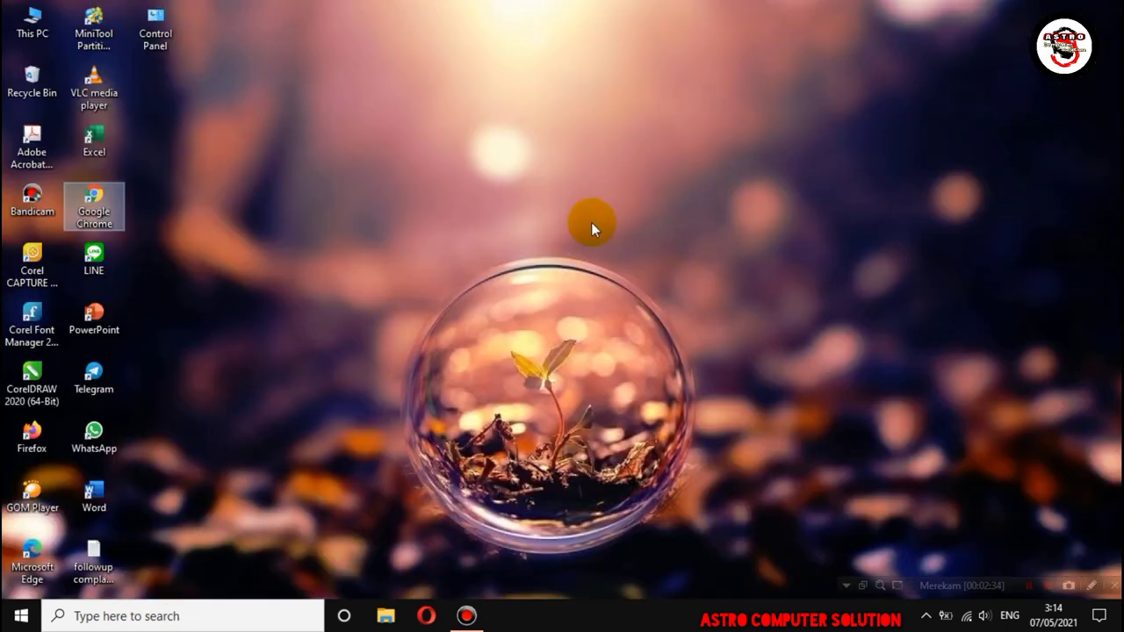
right_click(589, 248)
click(613, 294)
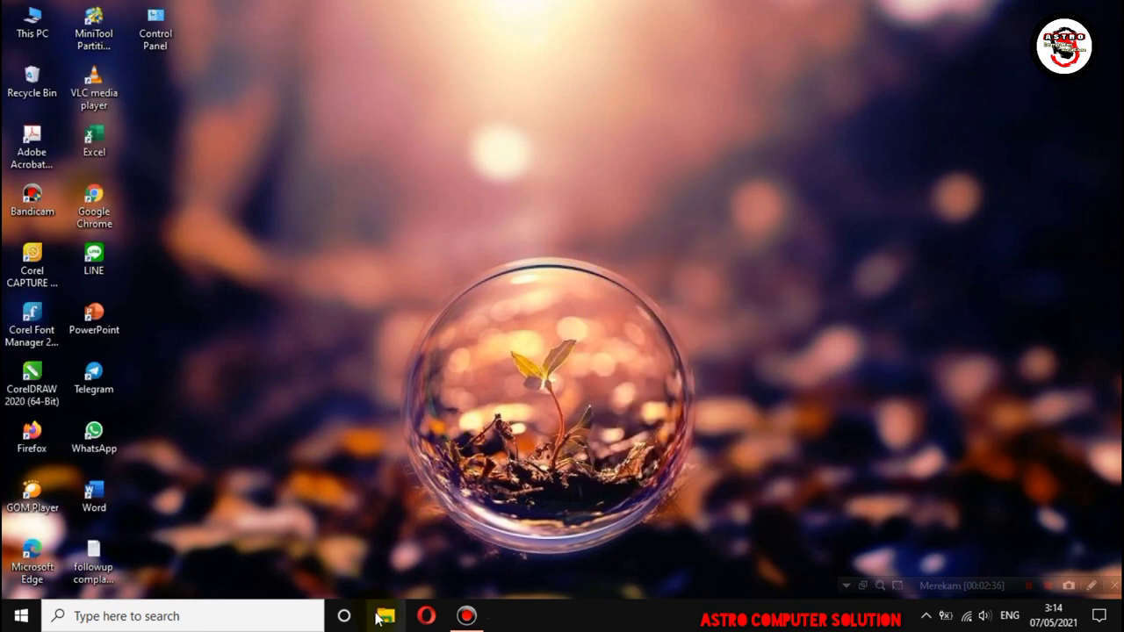
key(super+e)
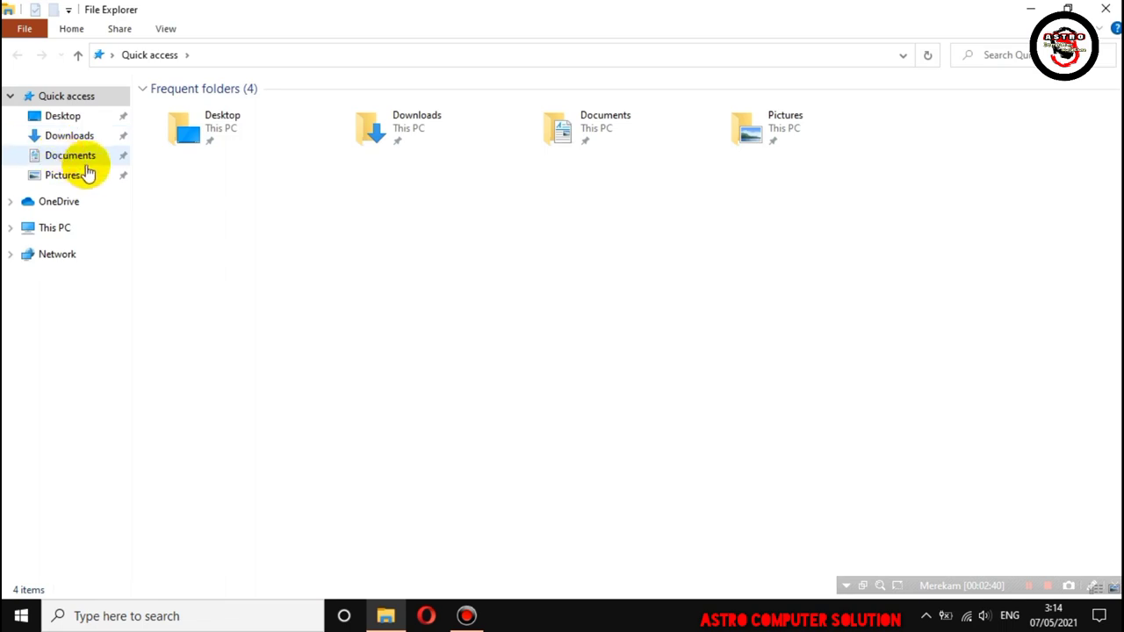
click(67, 136)
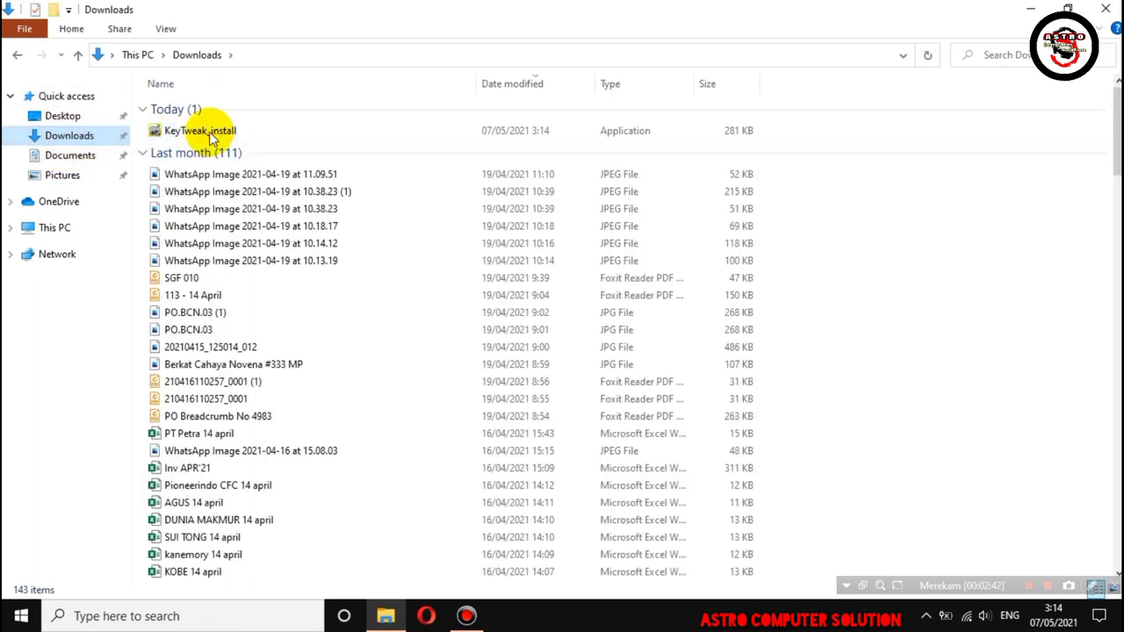
Run the KeyTweak_install application from the Downloads folder and accept its freeware license.
click(209, 132)
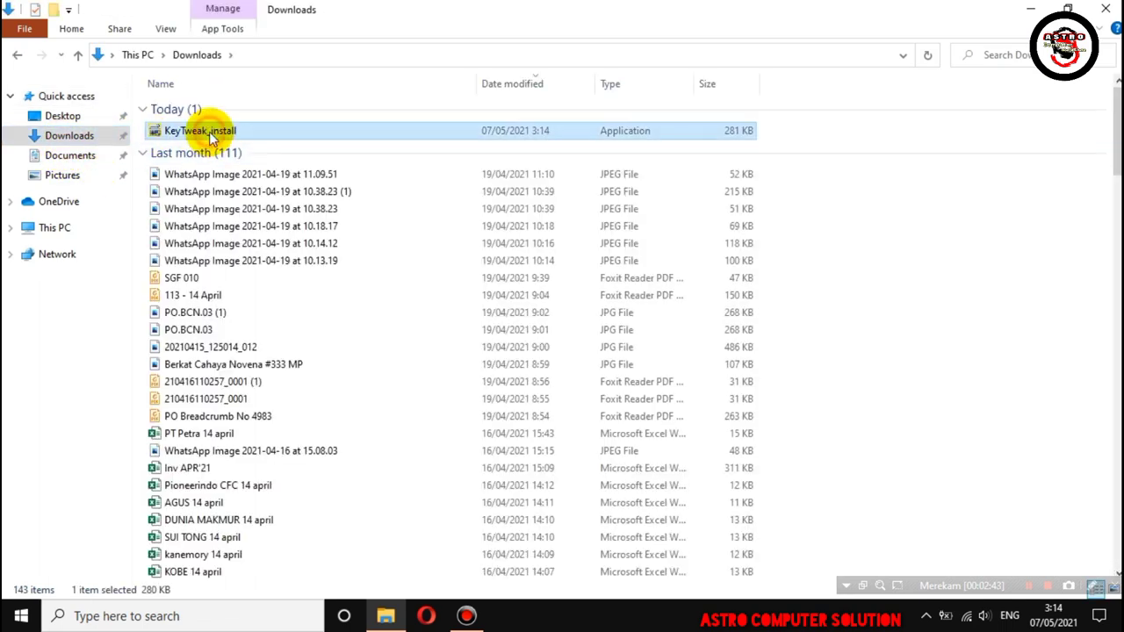
right_click(256, 133)
click(283, 162)
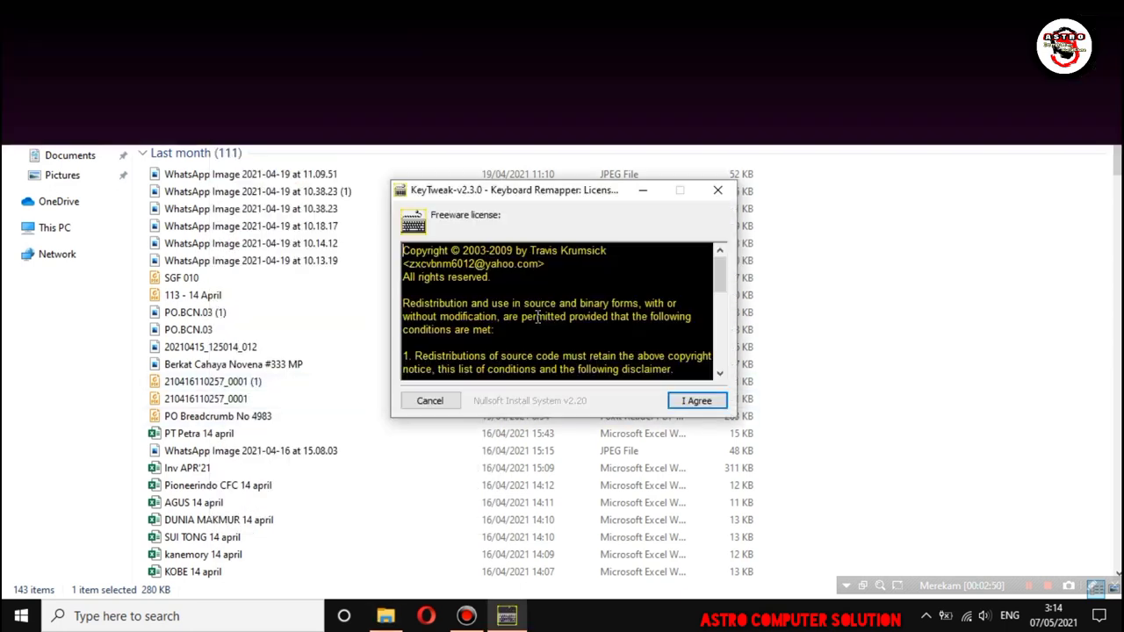
click(685, 406)
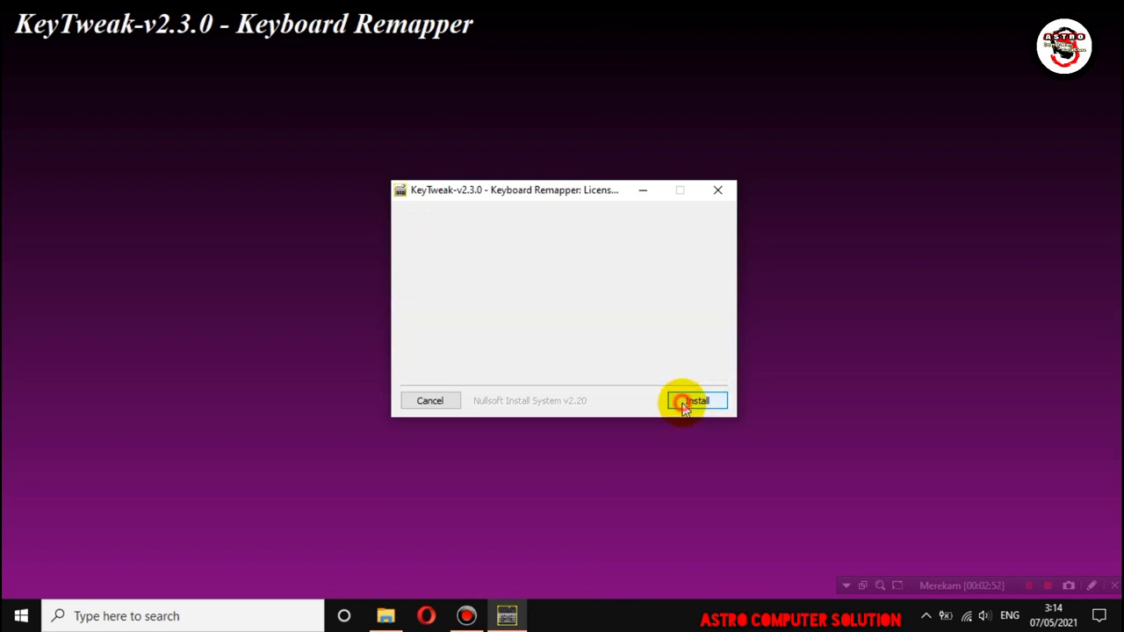
Install KeyTweak, then close the finished installer and the Downloads folder window.
click(684, 404)
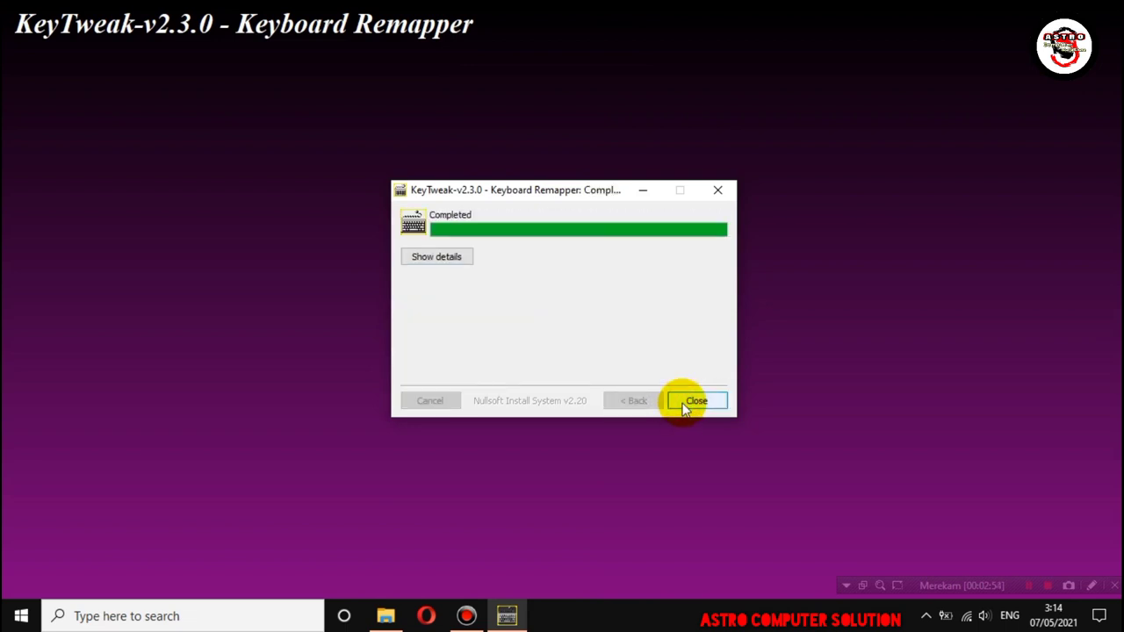
click(683, 403)
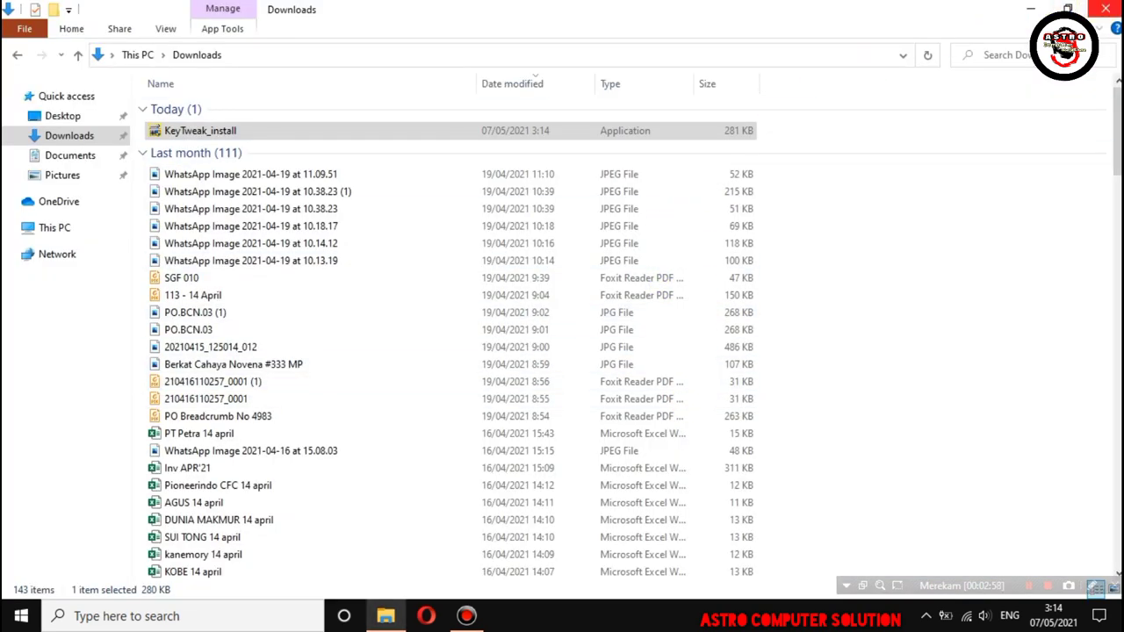
click(1106, 9)
right_click(489, 214)
click(501, 237)
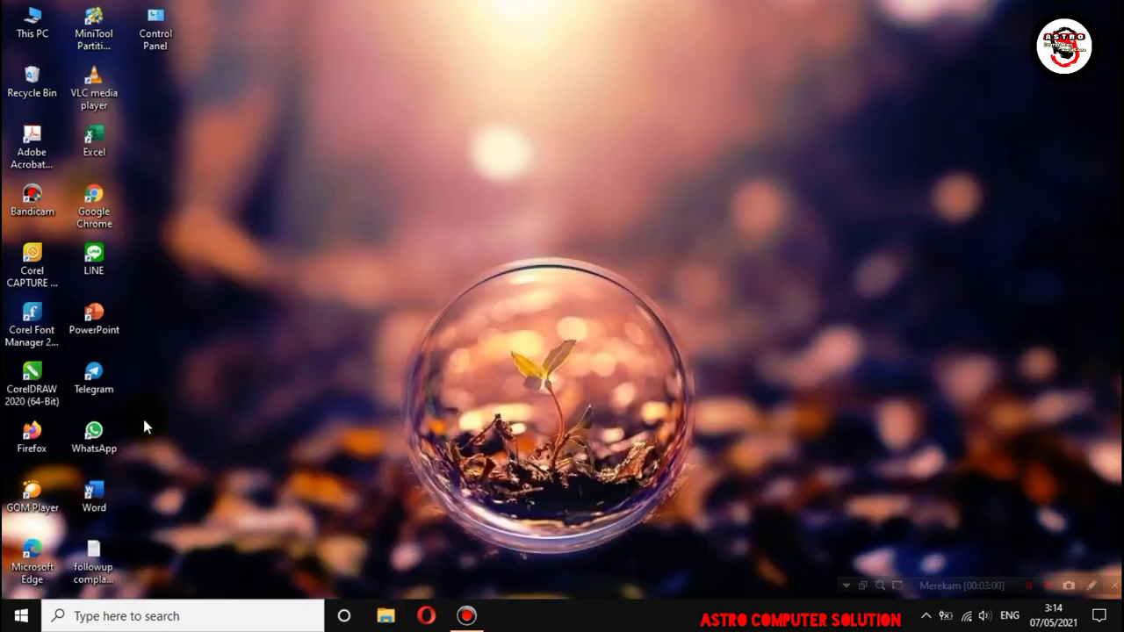
Run the newly installed KeyTweak as administrator and maximize its window.
click(22, 616)
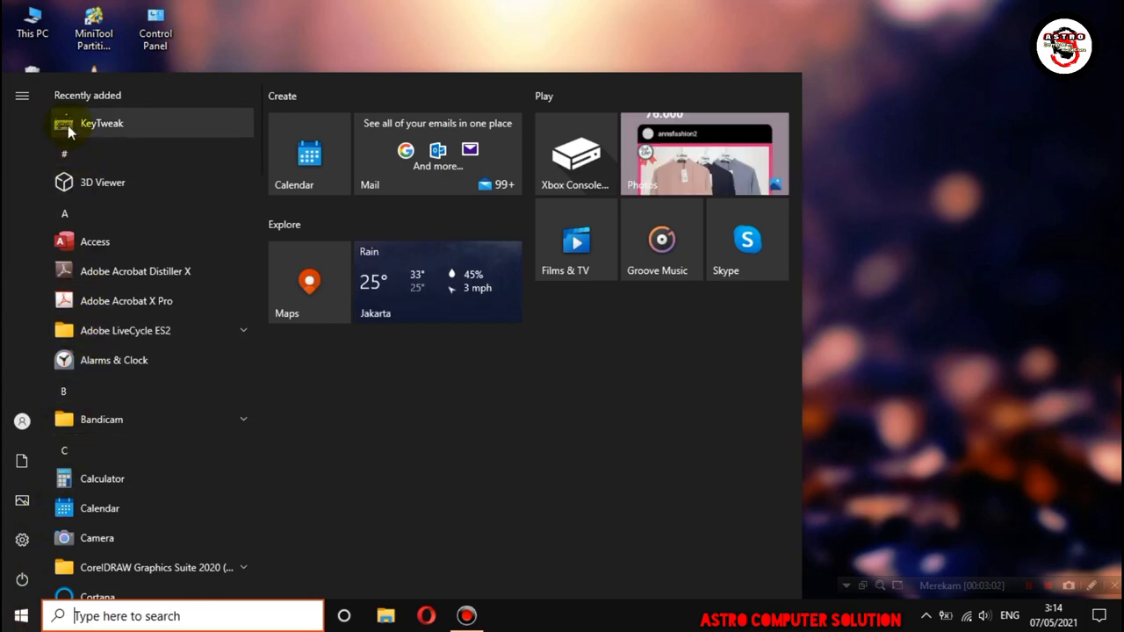
right_click(139, 123)
mouse_move(220, 166)
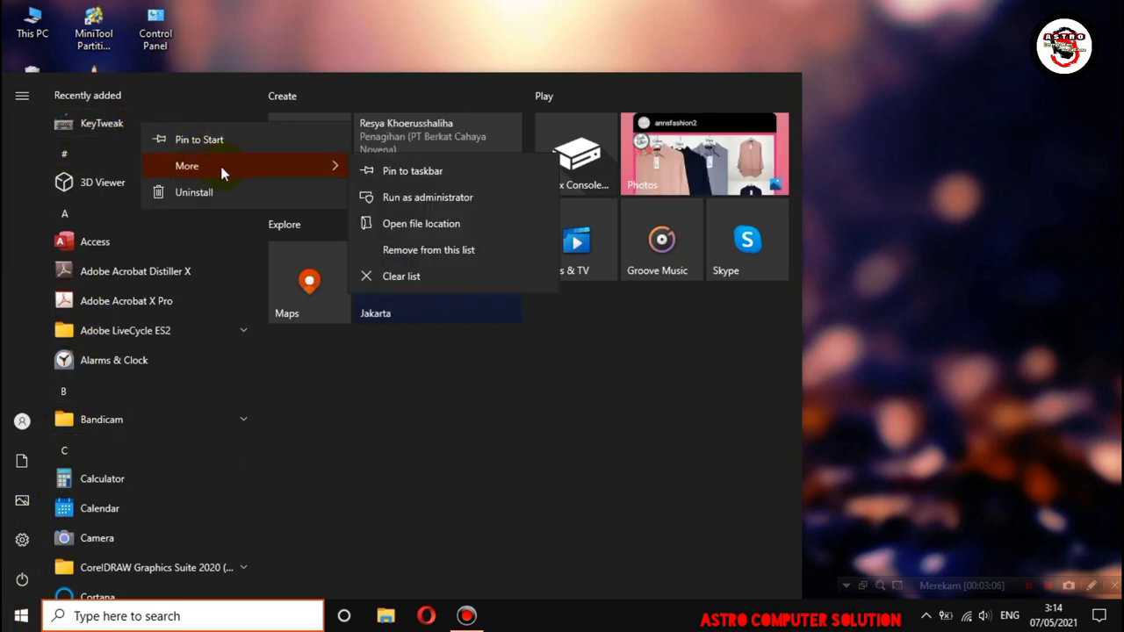
click(442, 197)
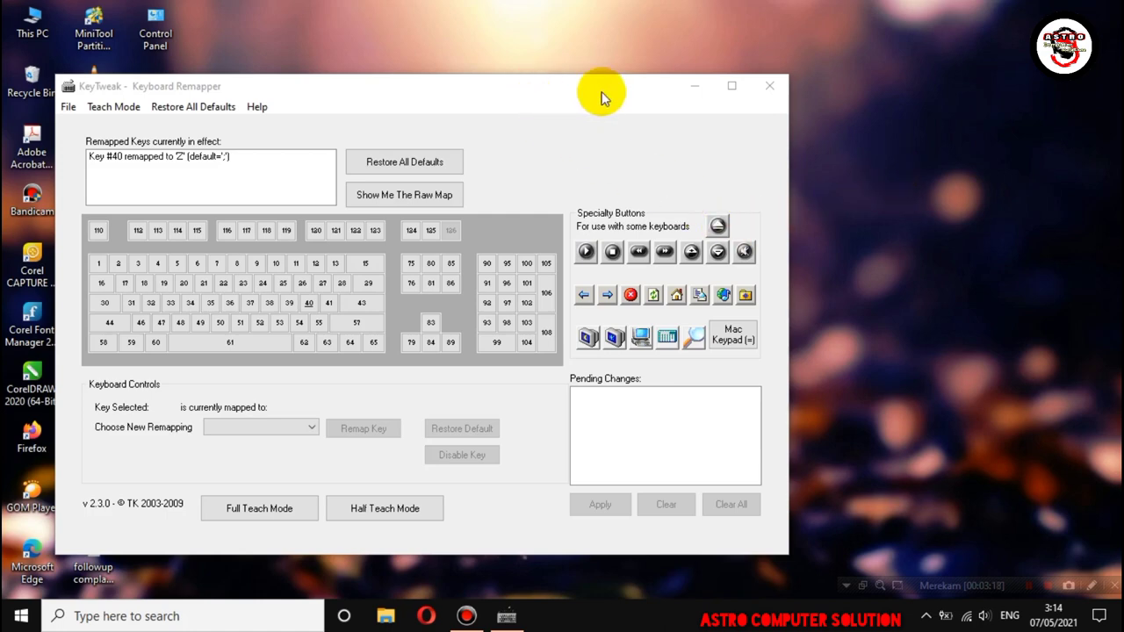
click(732, 85)
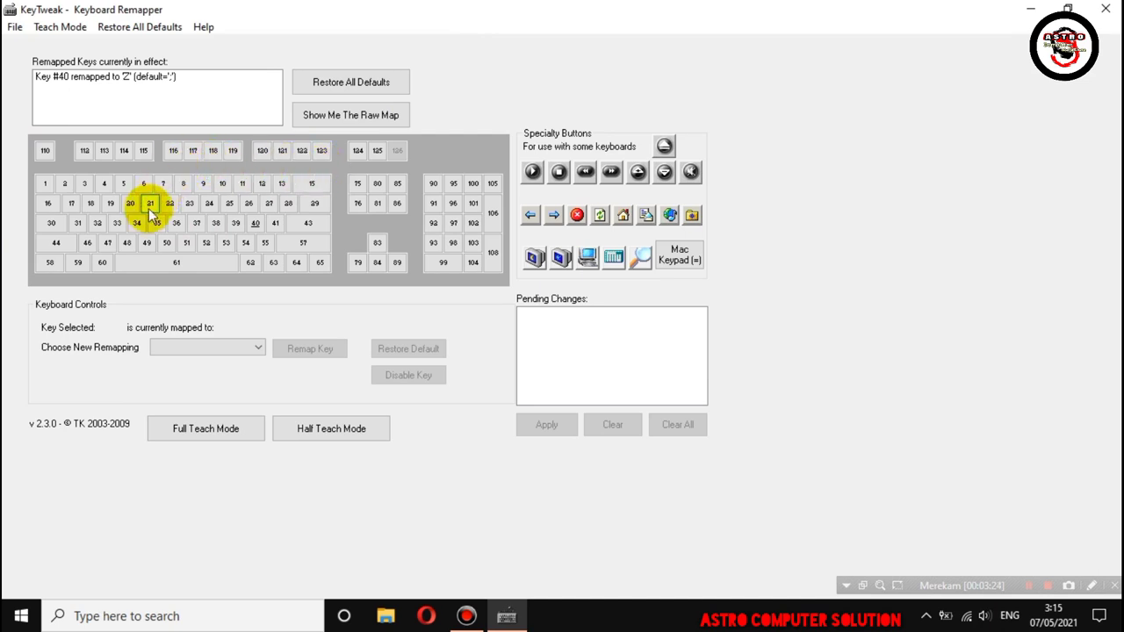
Disable key 46 (Z), apply the pending change and restart the computer.
click(88, 244)
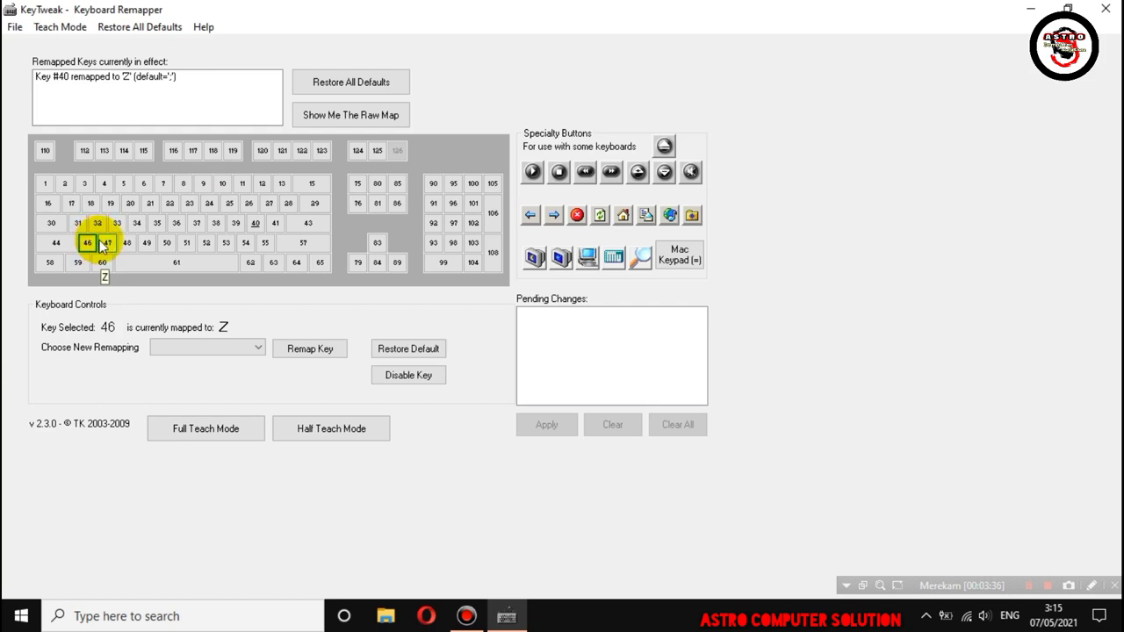
click(258, 348)
click(88, 243)
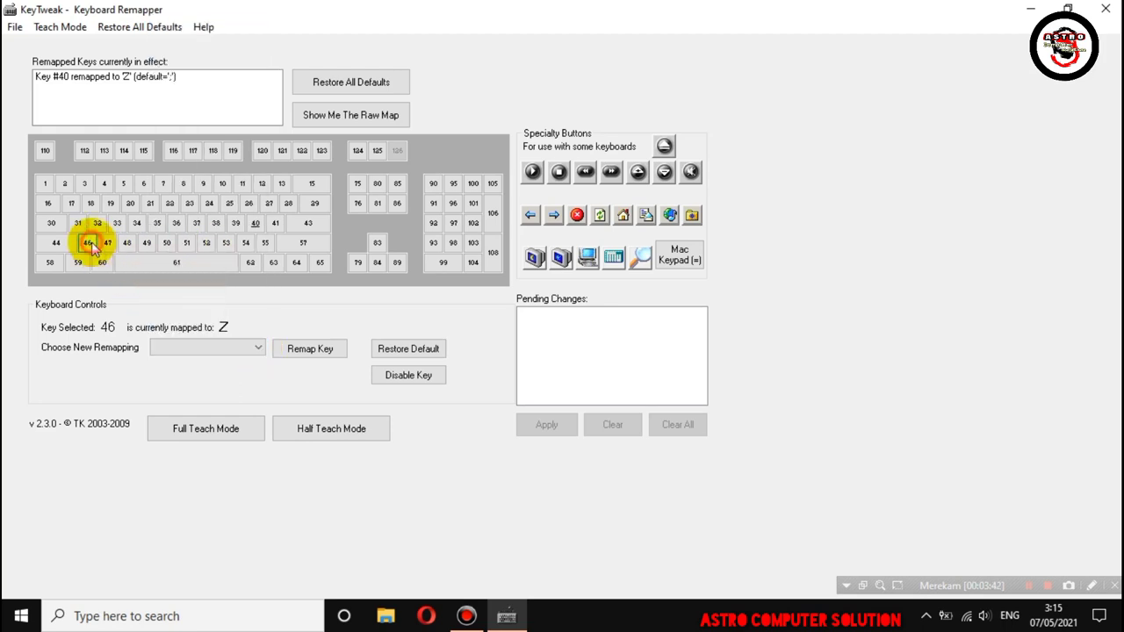
click(411, 376)
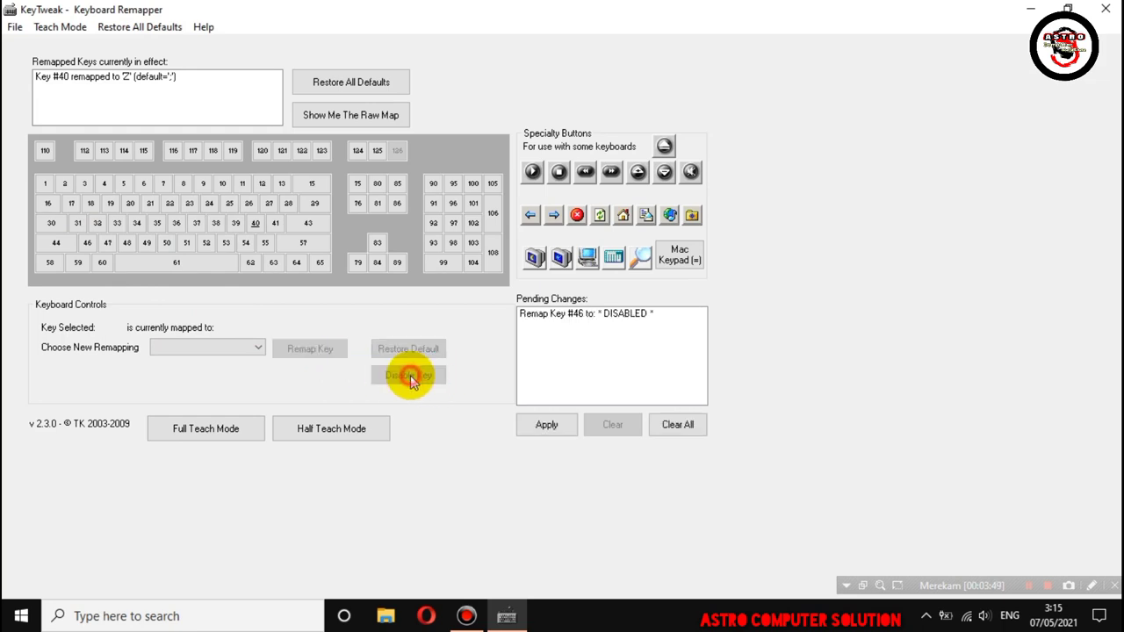
click(548, 426)
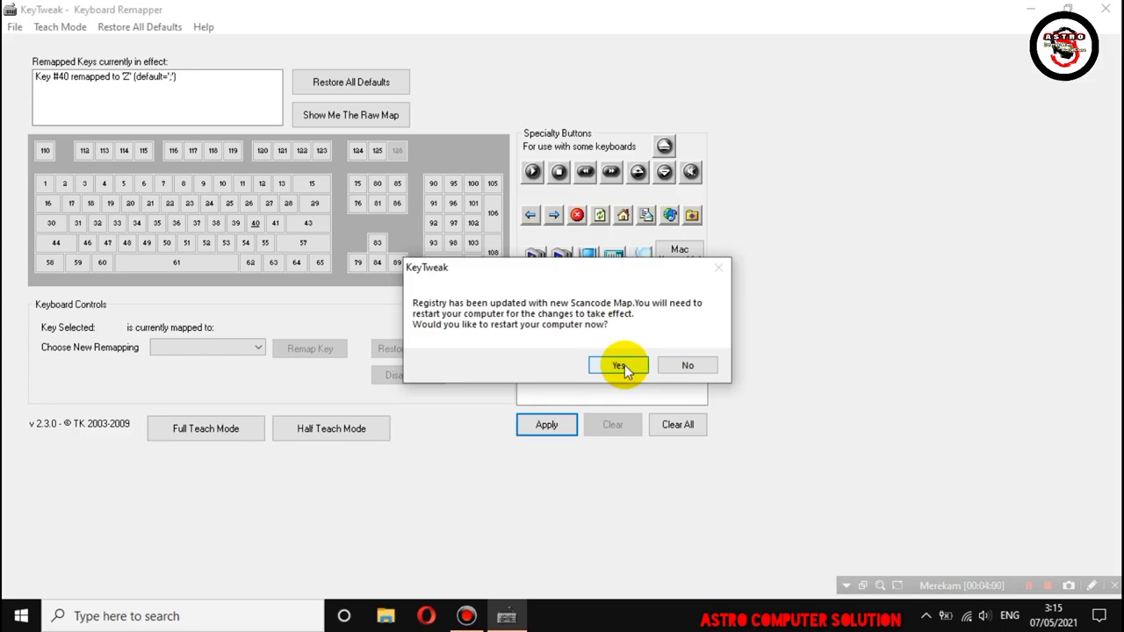
click(620, 366)
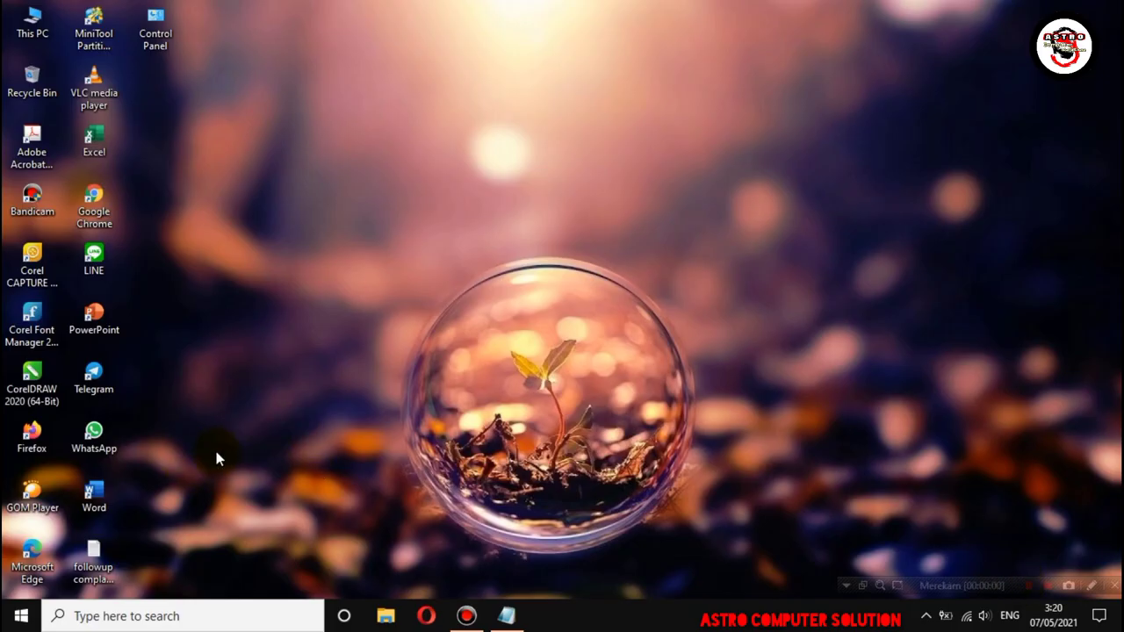
right_click(170, 304)
click(201, 353)
right_click(209, 283)
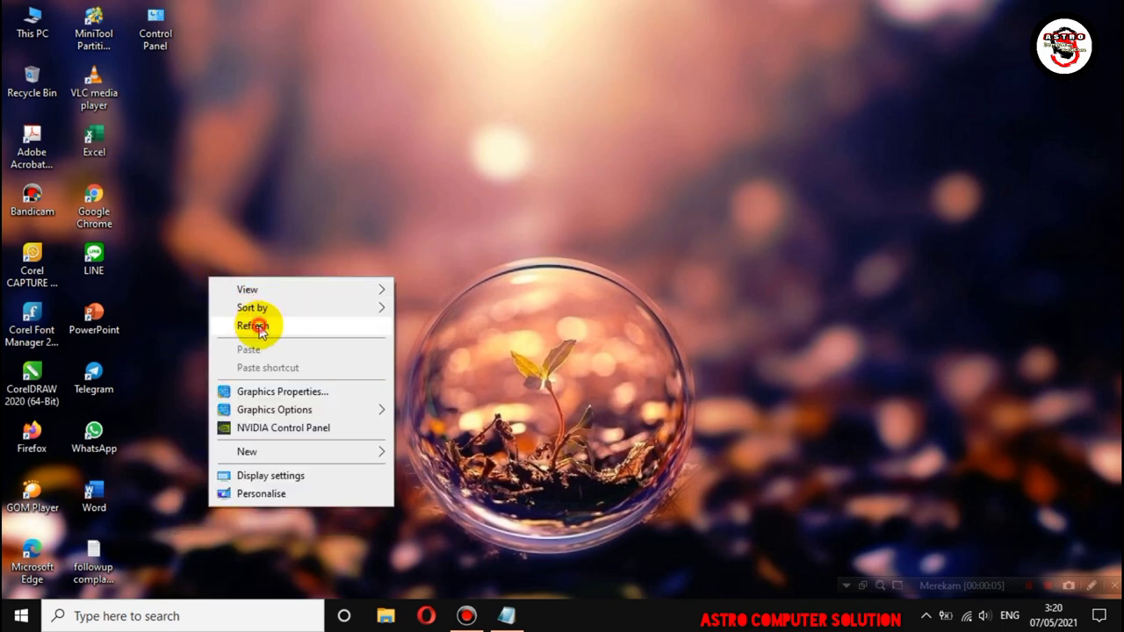
click(269, 323)
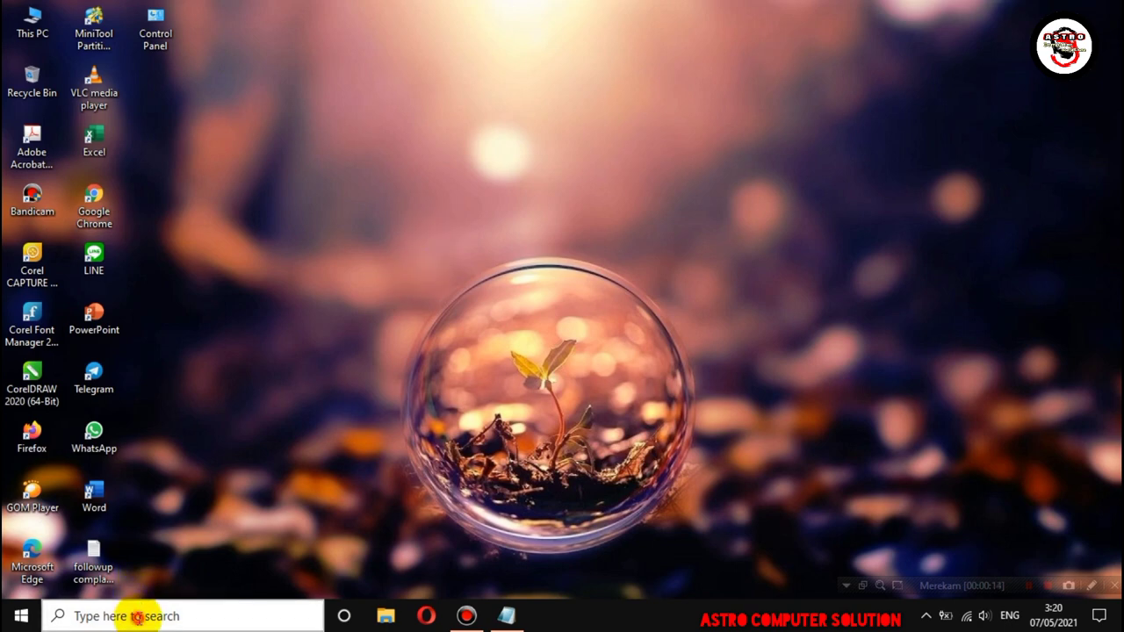
Search Windows for "notepad" and open the Notepad app.
click(139, 617)
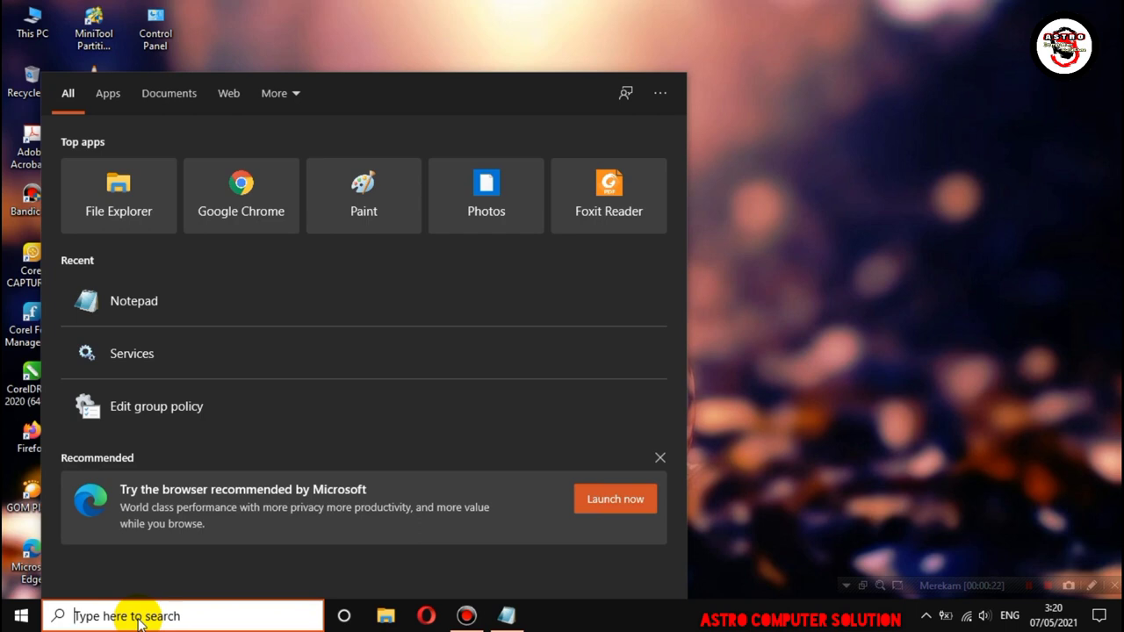
text(notep)
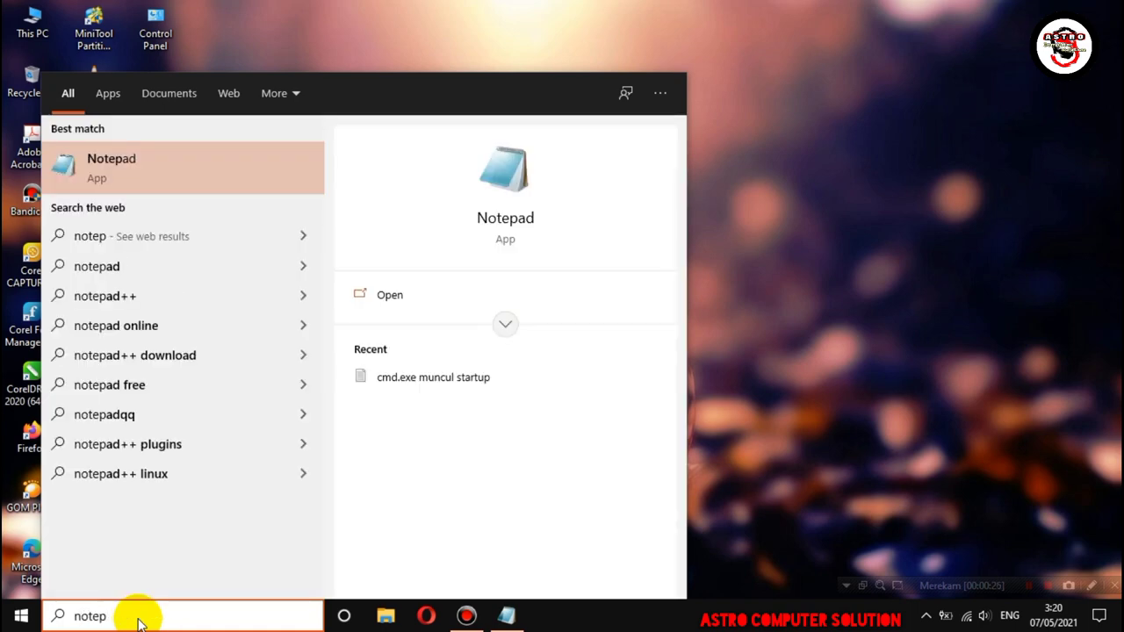
text(ad)
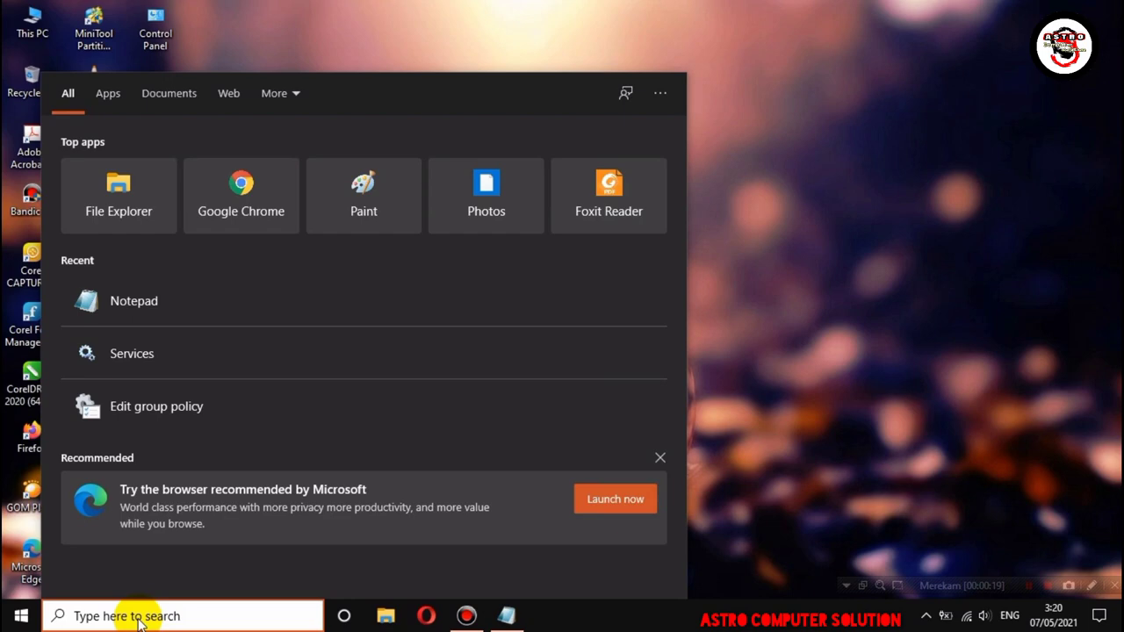
text(notepad)
click(120, 182)
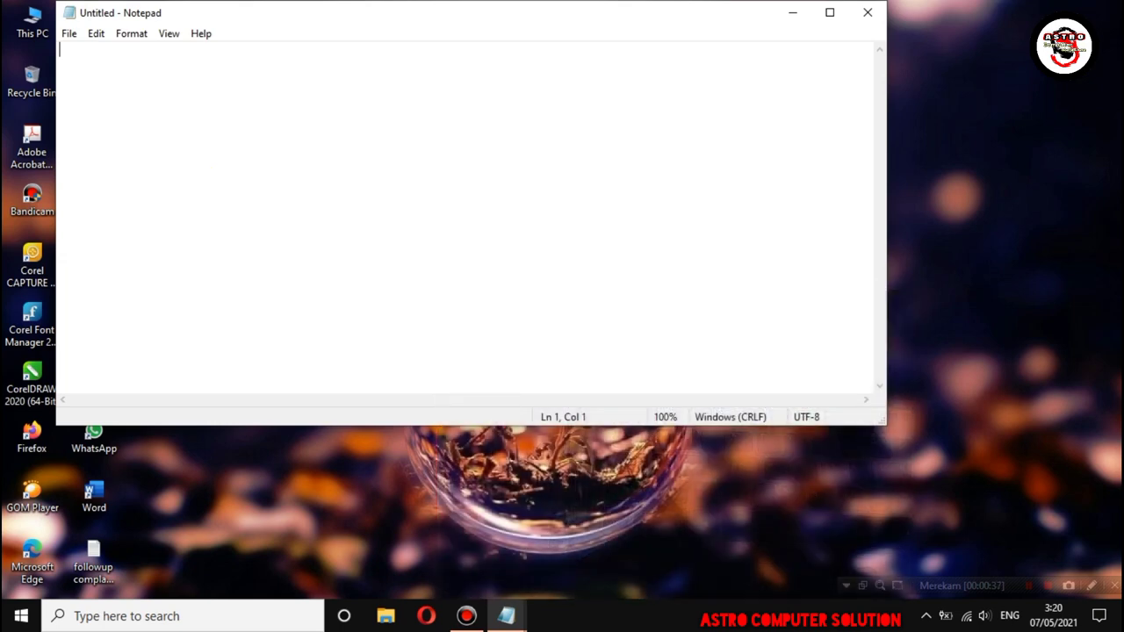
Test the keyboard by entering "ff" in the blank Notepad document, then close it without saving.
text(ff)
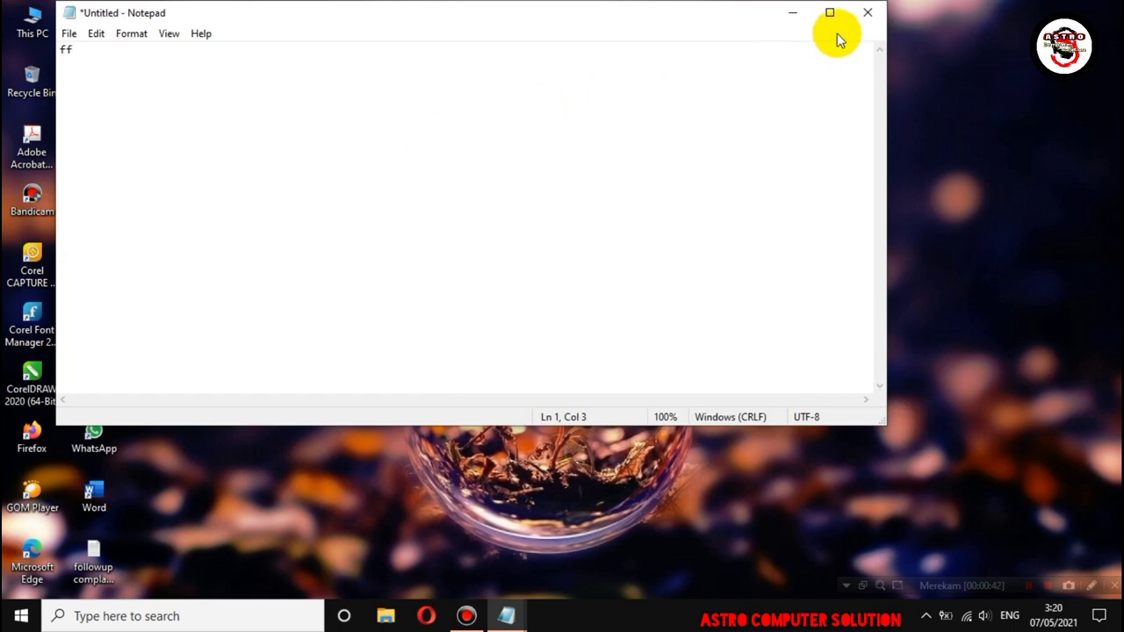
click(867, 13)
click(584, 308)
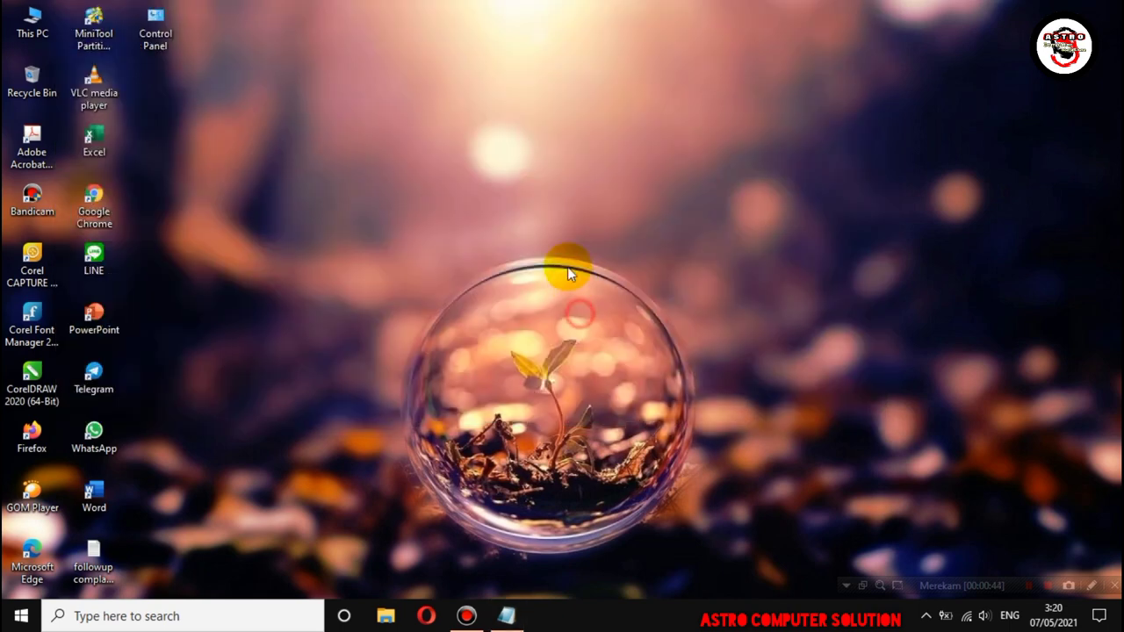
right_click(515, 204)
click(577, 255)
right_click(530, 169)
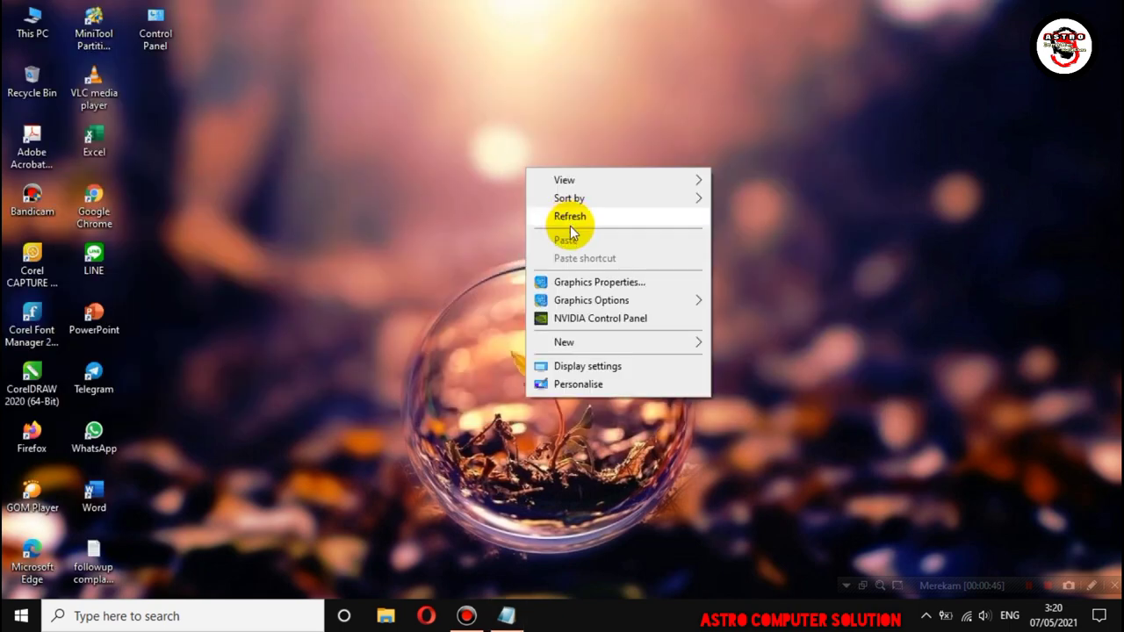
click(568, 217)
right_click(547, 179)
click(575, 220)
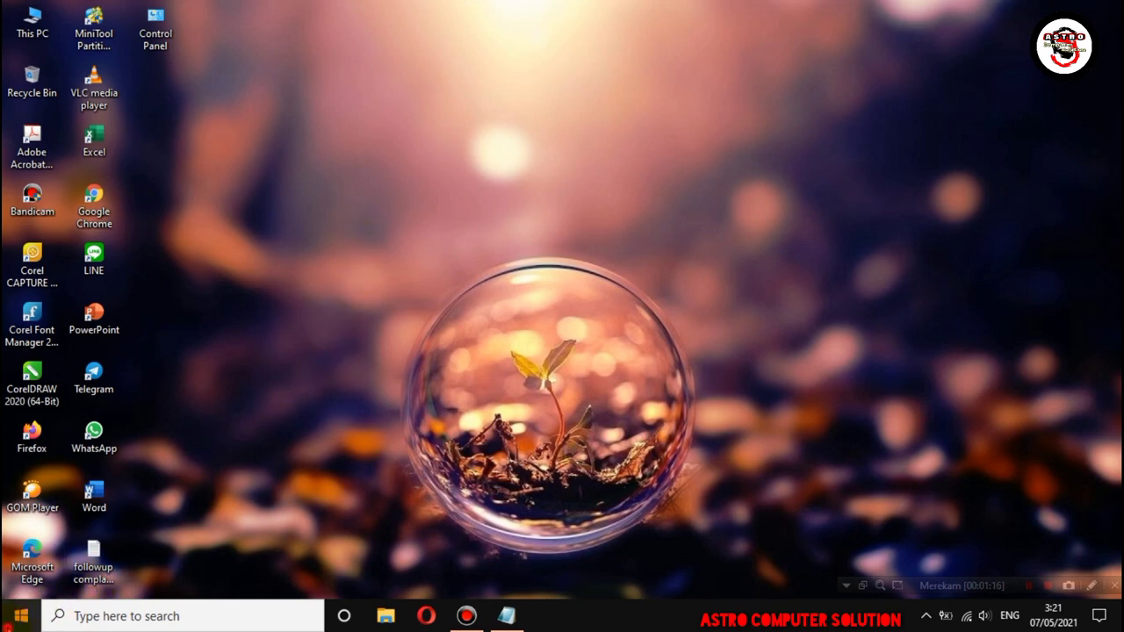
click(20, 616)
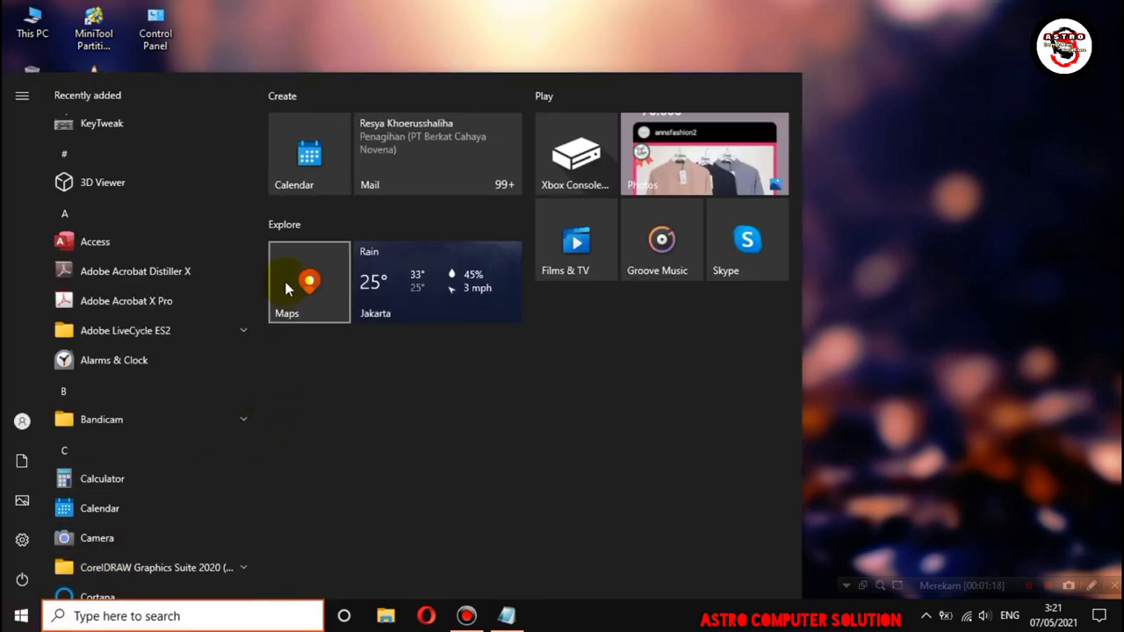
click(515, 13)
right_click(514, 12)
click(558, 58)
right_click(560, 59)
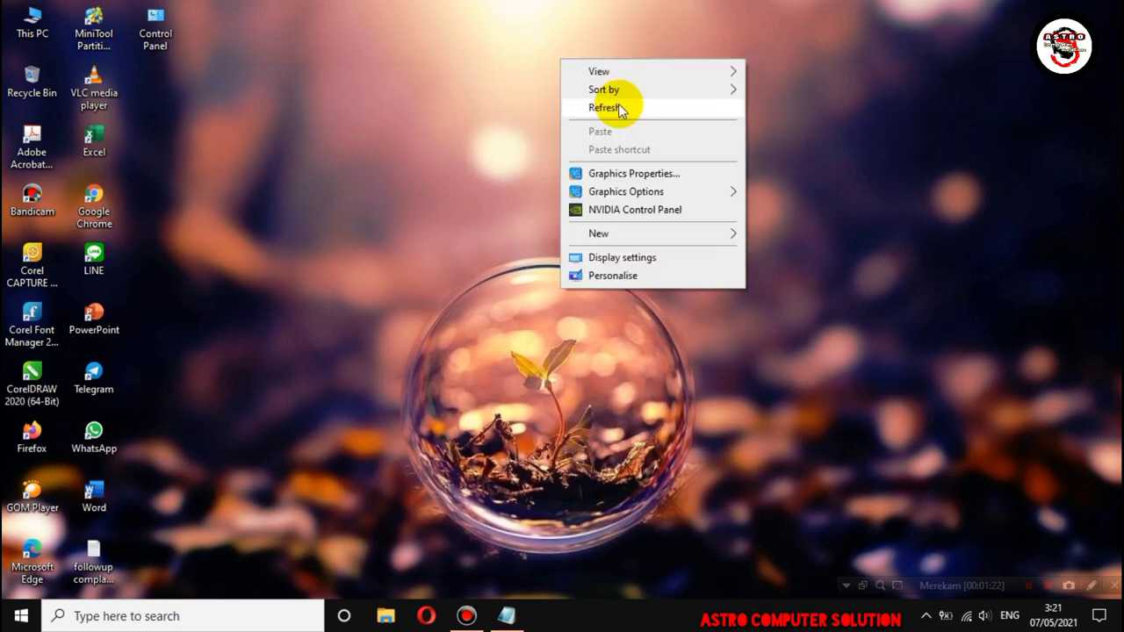
click(618, 104)
right_click(604, 93)
click(633, 140)
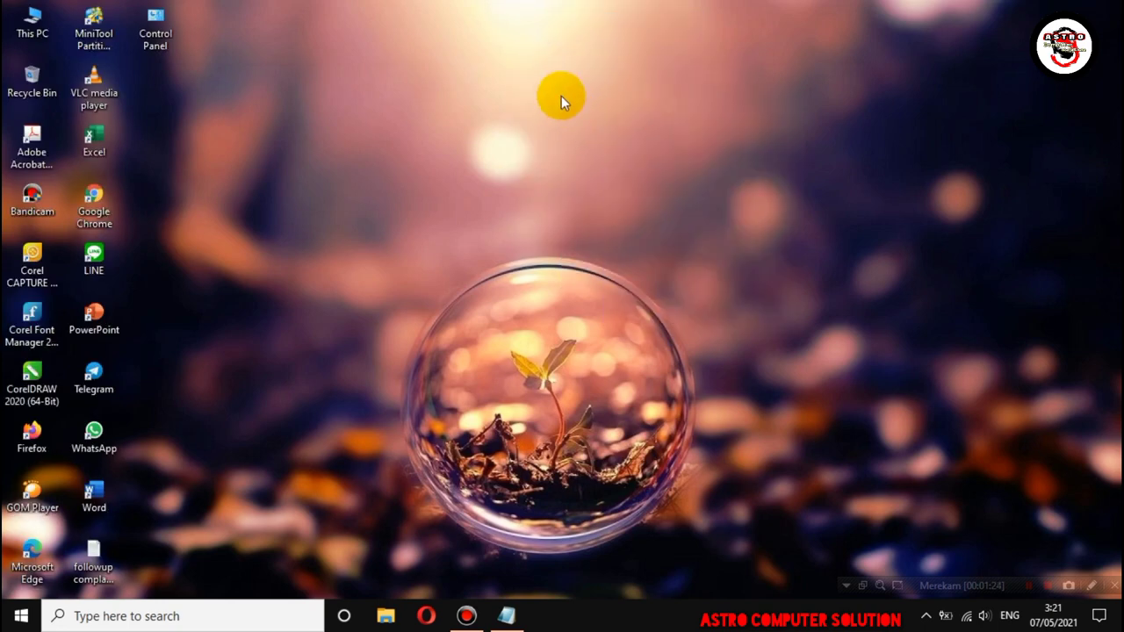
right_click(477, 171)
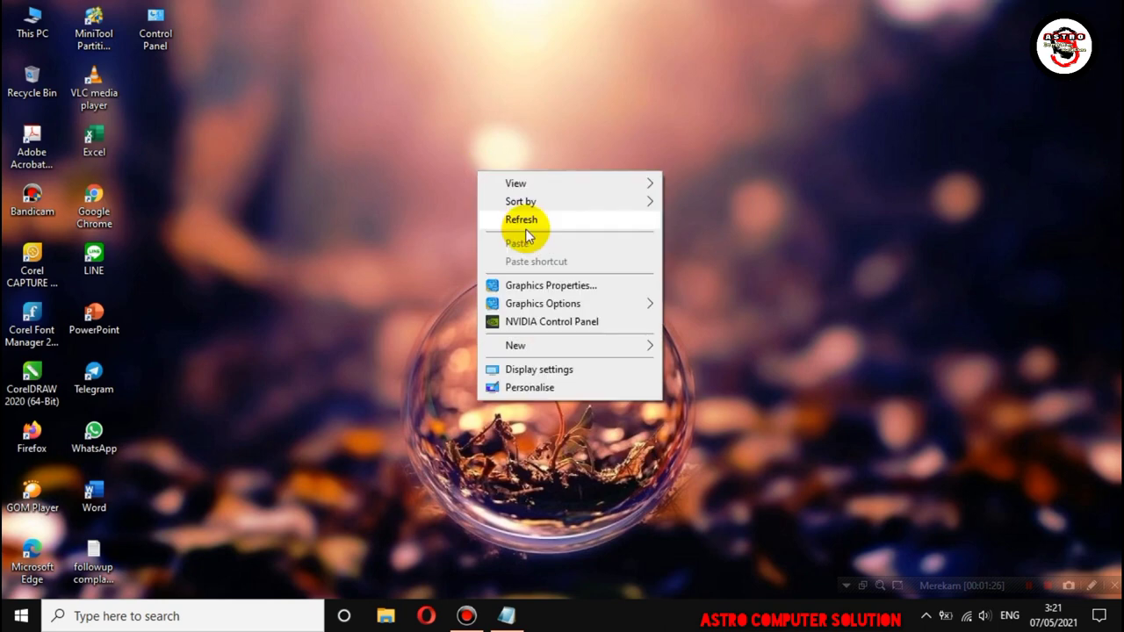
click(525, 225)
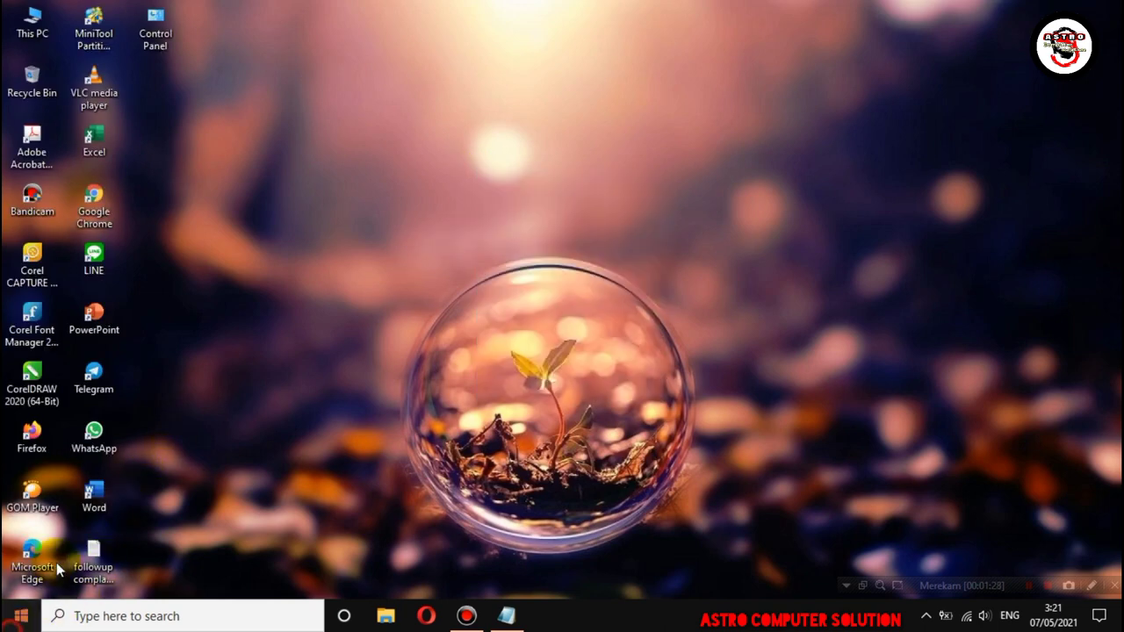
Reopen KeyTweak with administrator rights and maximize the Keyboard Remapper window.
click(21, 616)
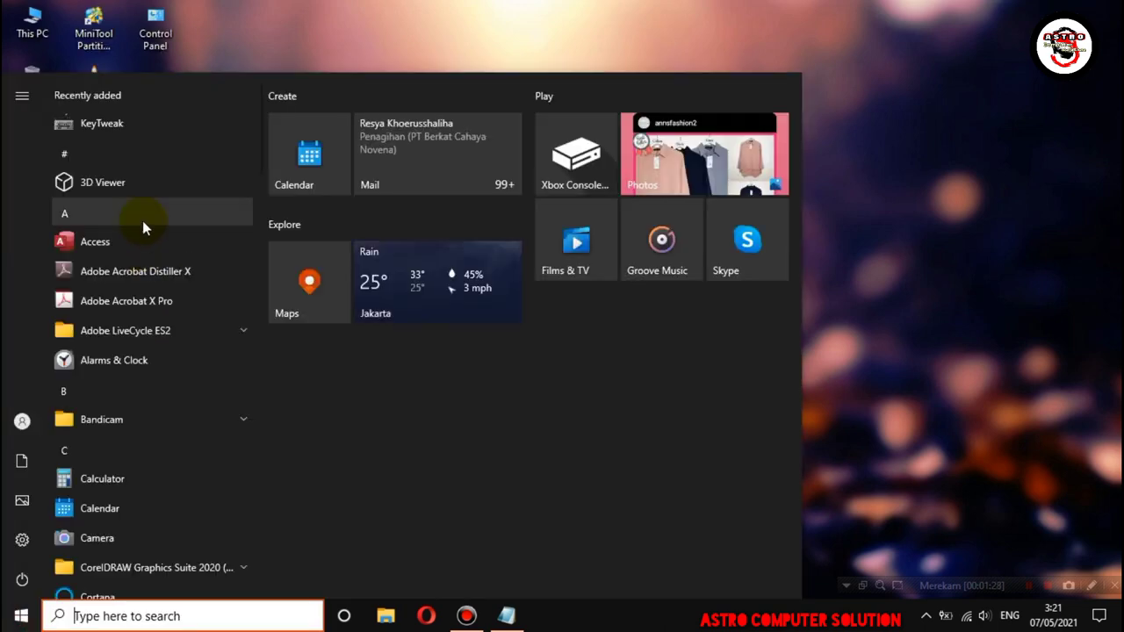
right_click(127, 125)
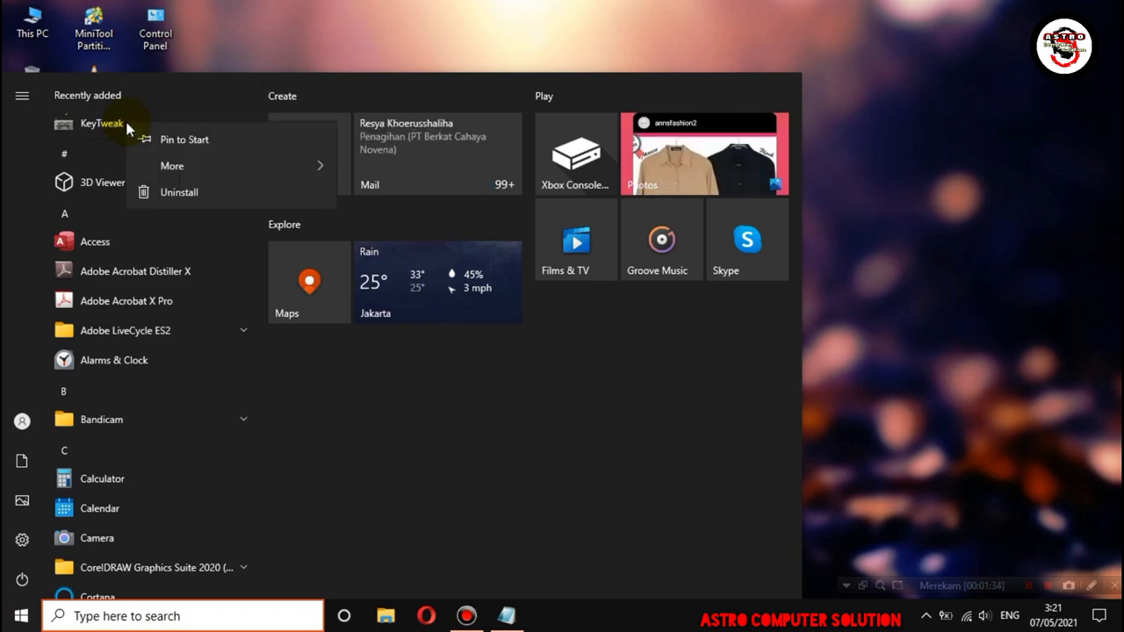
mouse_move(183, 164)
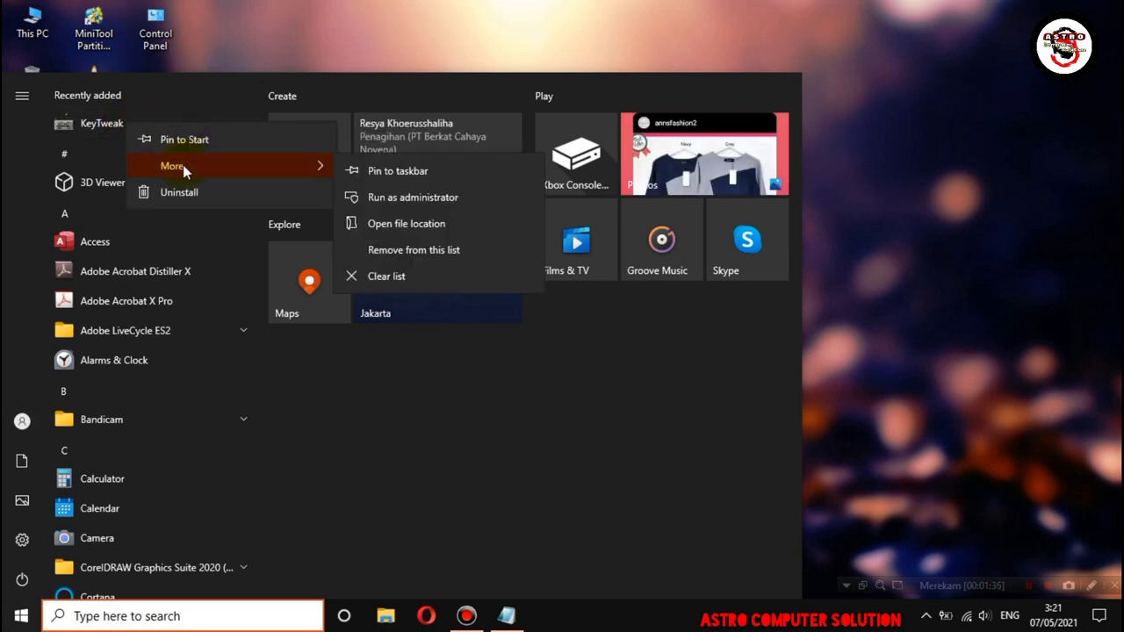
click(435, 196)
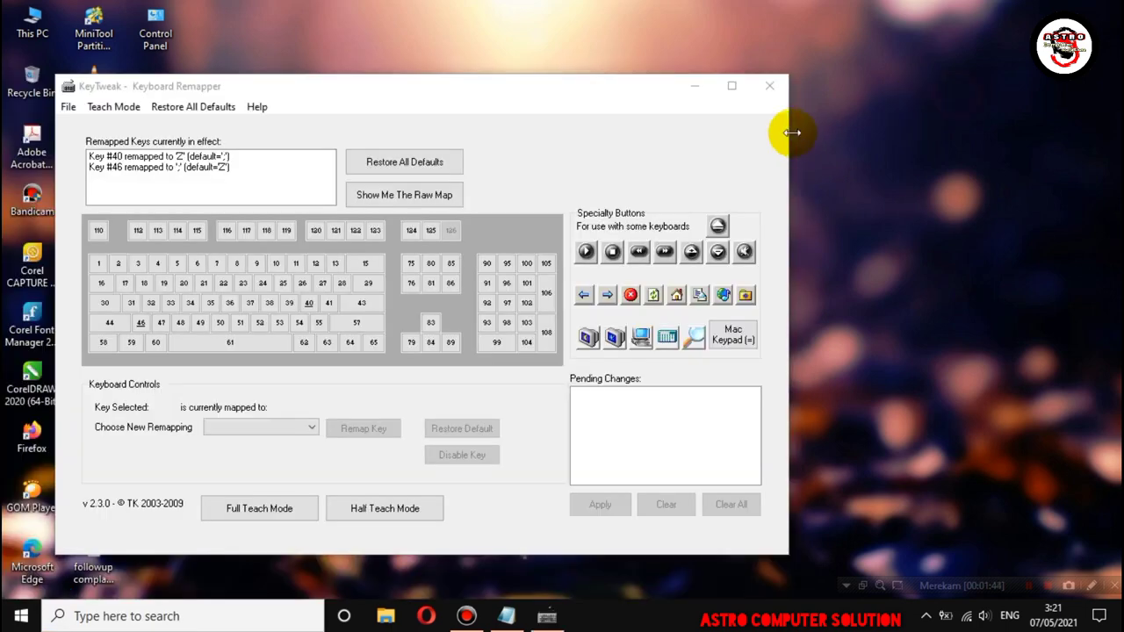
click(731, 85)
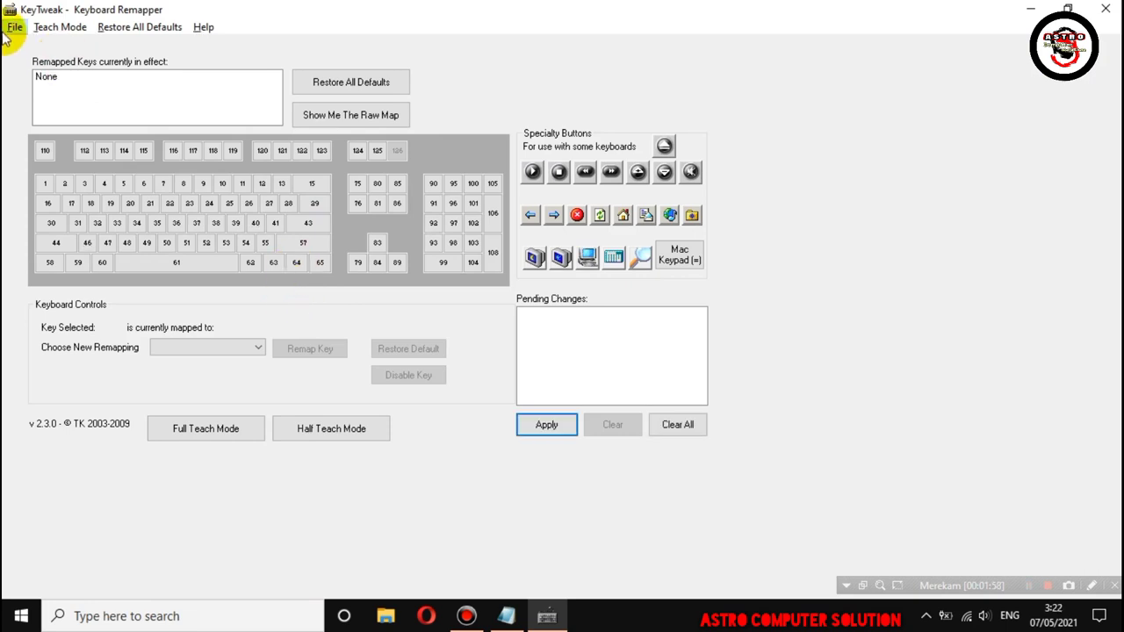
Remap key 52 (M) to ";" and apply the pending change with a computer restart.
click(217, 223)
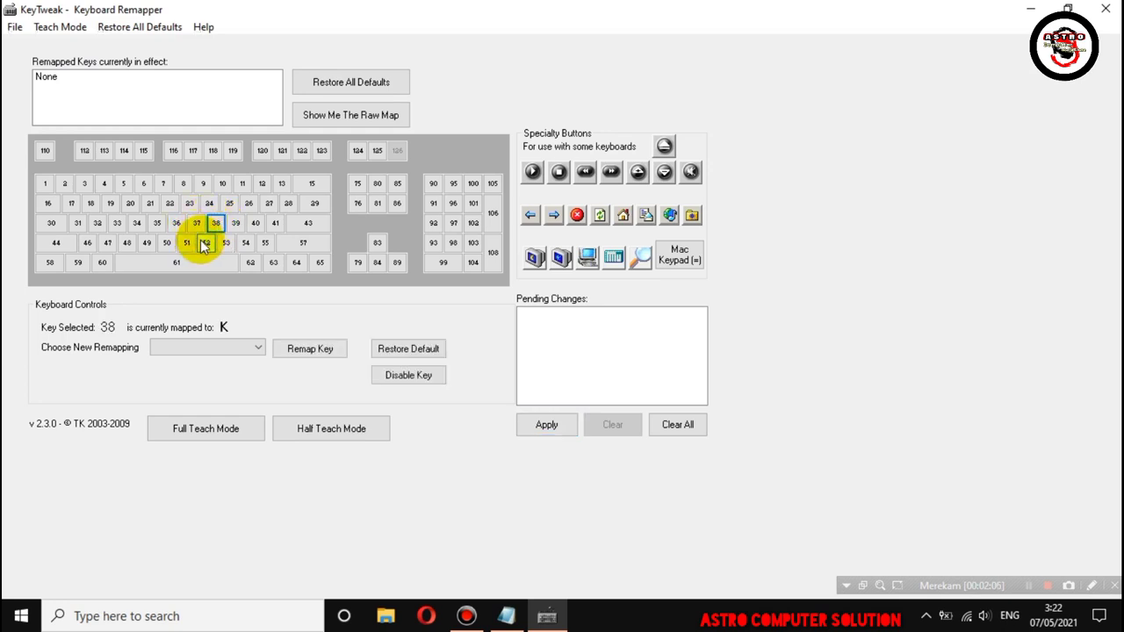
click(206, 244)
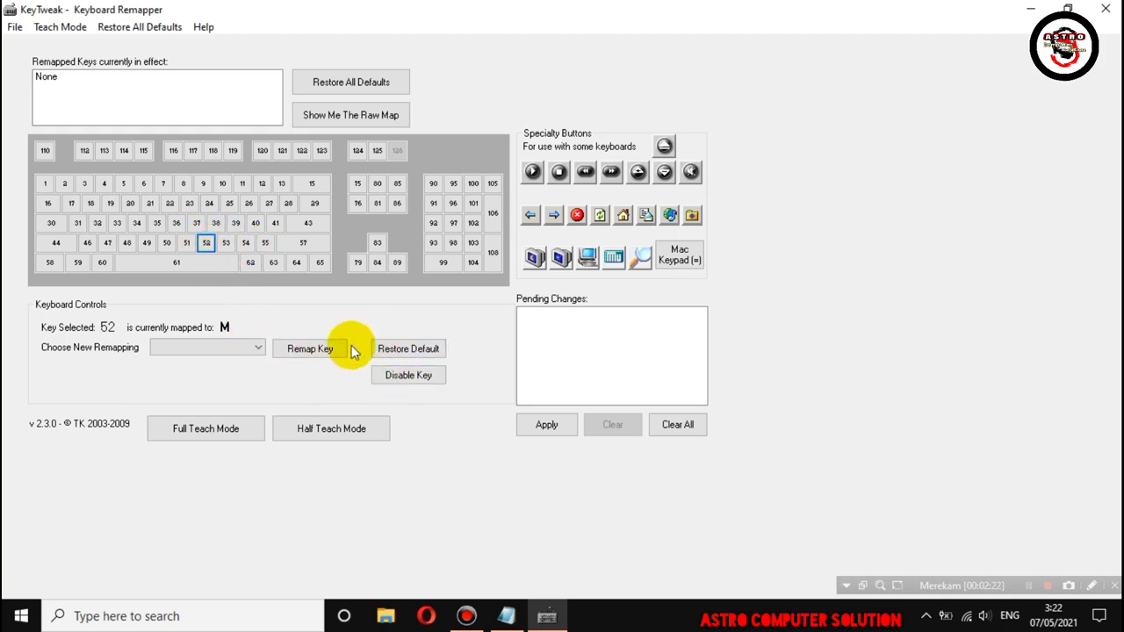
click(262, 347)
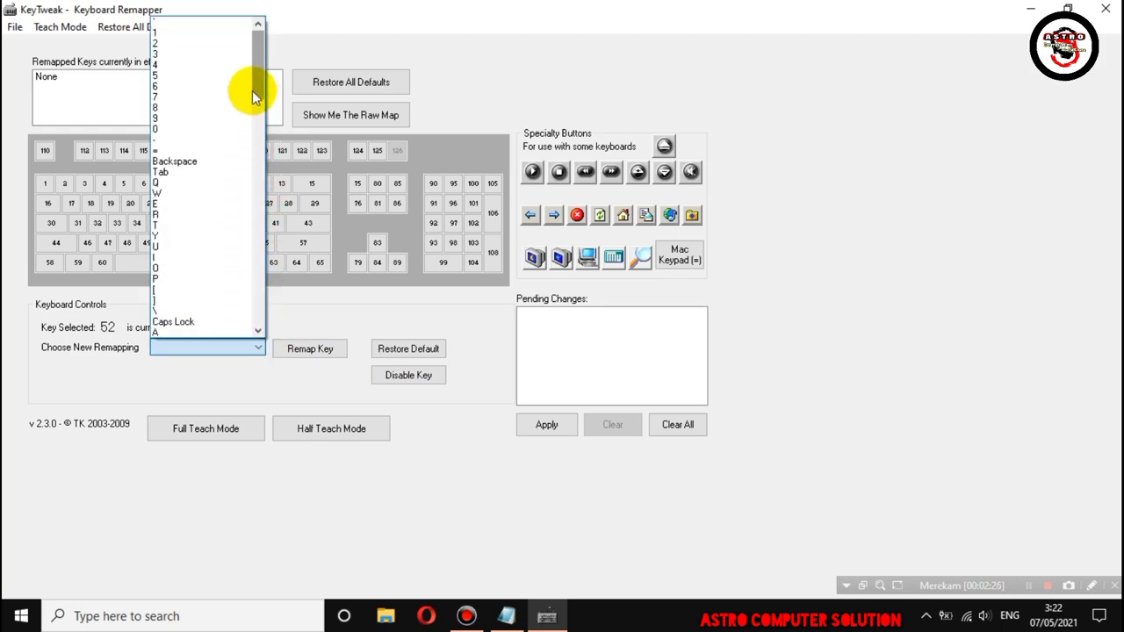
drag(257, 80, 265, 129)
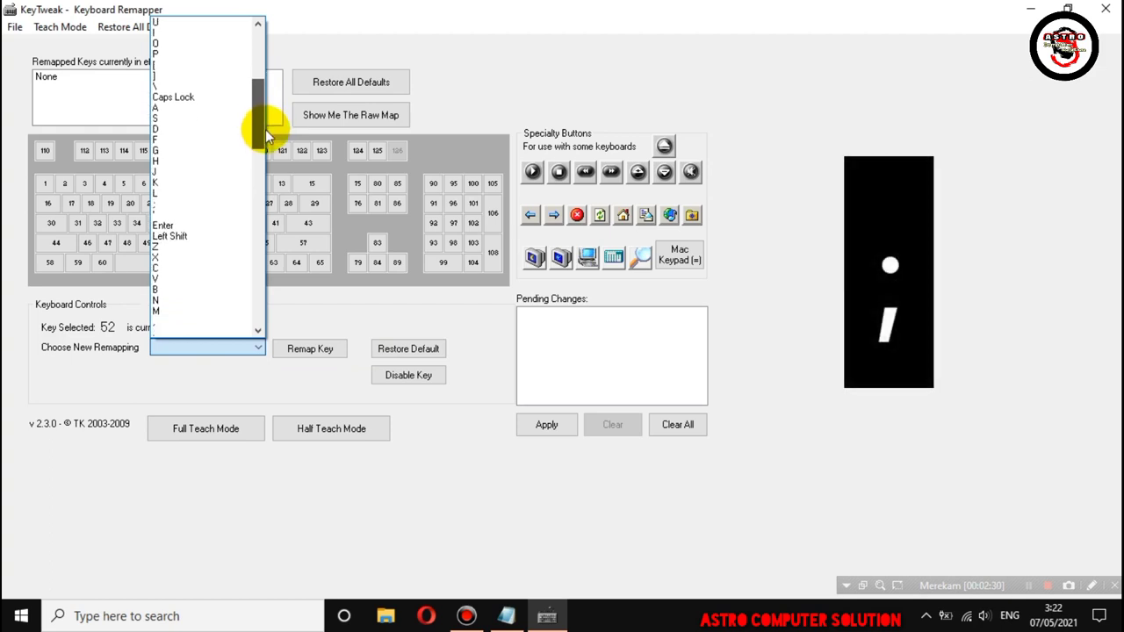
click(180, 208)
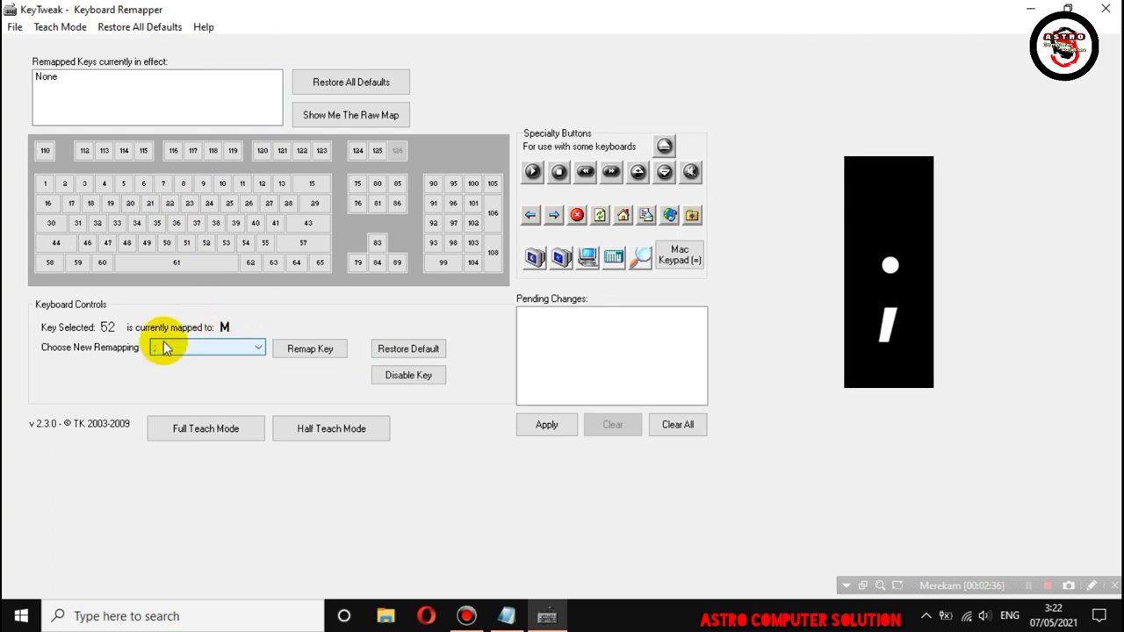
click(305, 350)
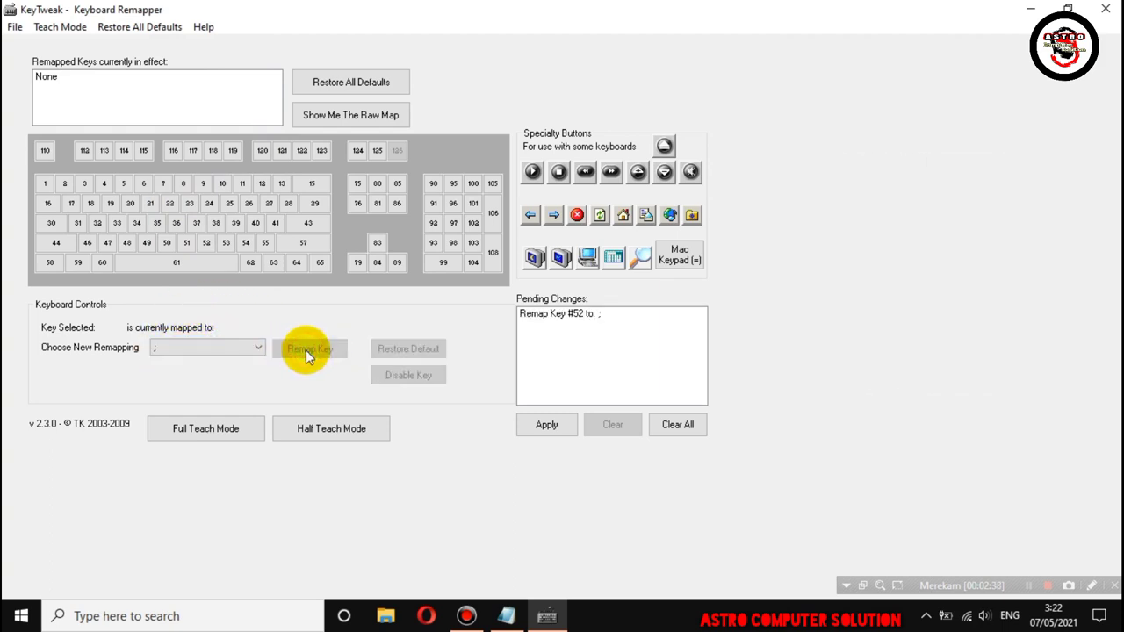
click(543, 424)
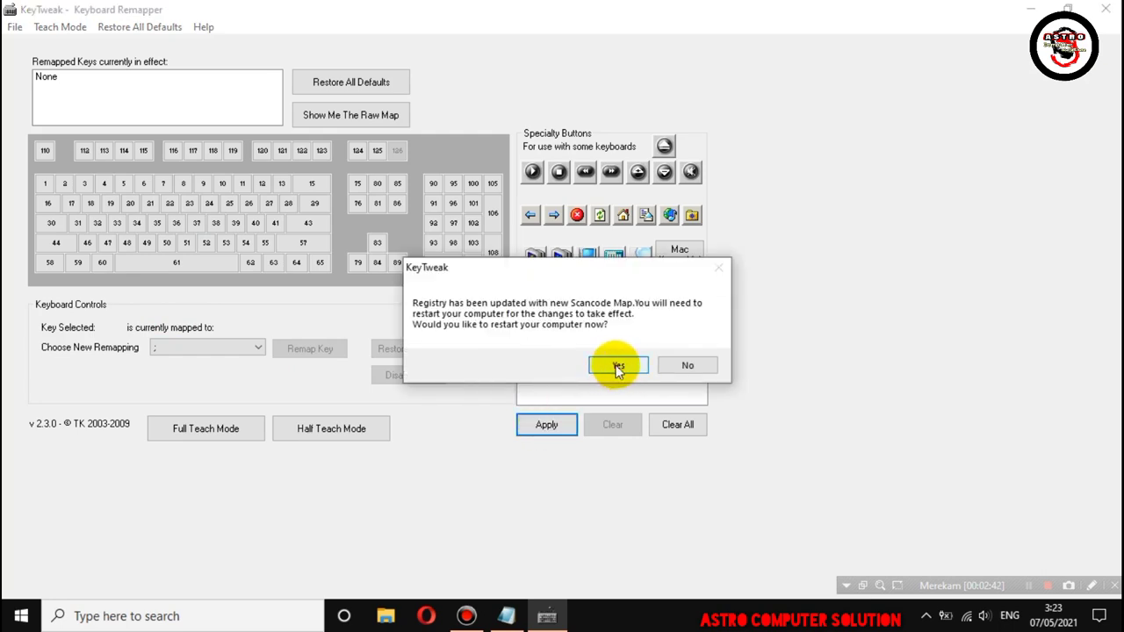
click(619, 366)
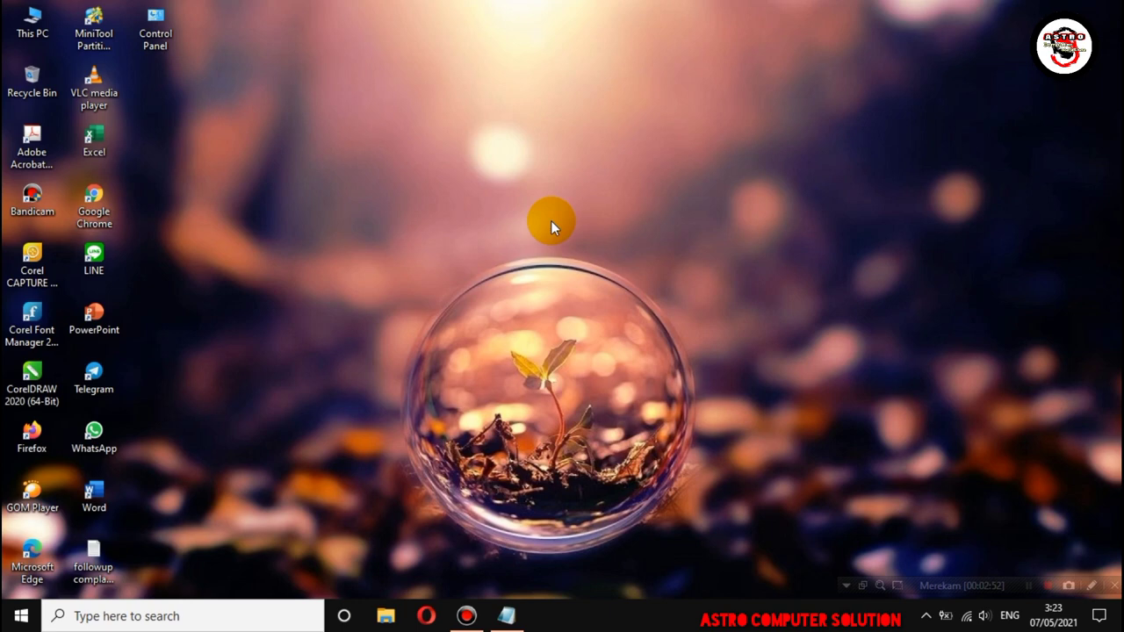
right_click(590, 185)
click(619, 232)
right_click(304, 86)
click(351, 133)
right_click(365, 158)
click(414, 206)
Search Windows for "notepad", open the Notepad app and move its window toward the centre of the desktop.
click(251, 613)
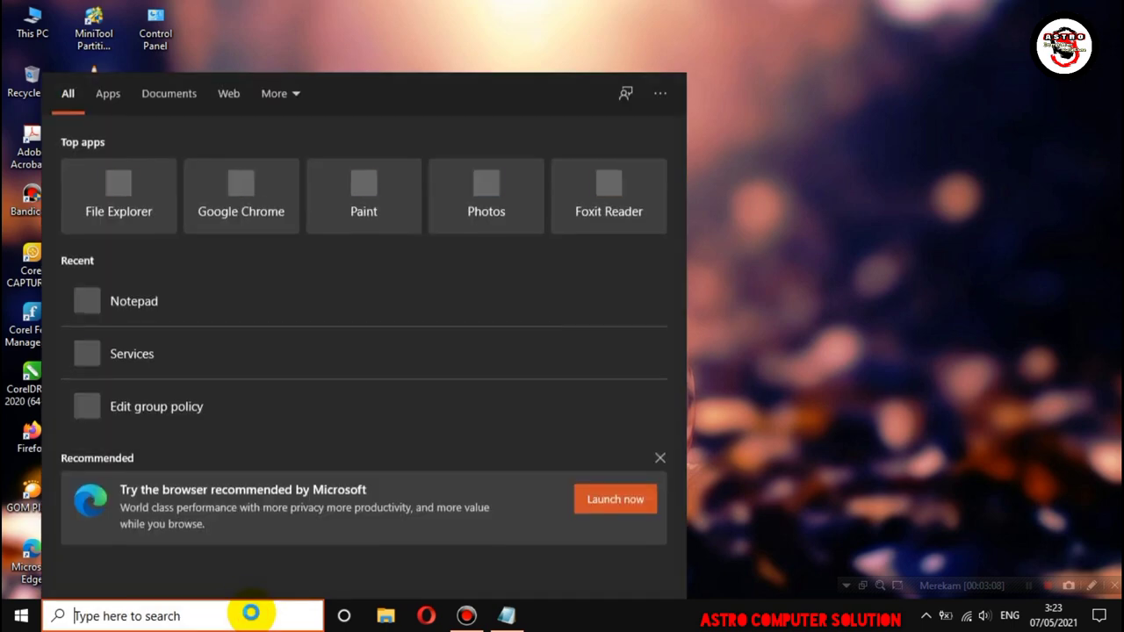
text(note)
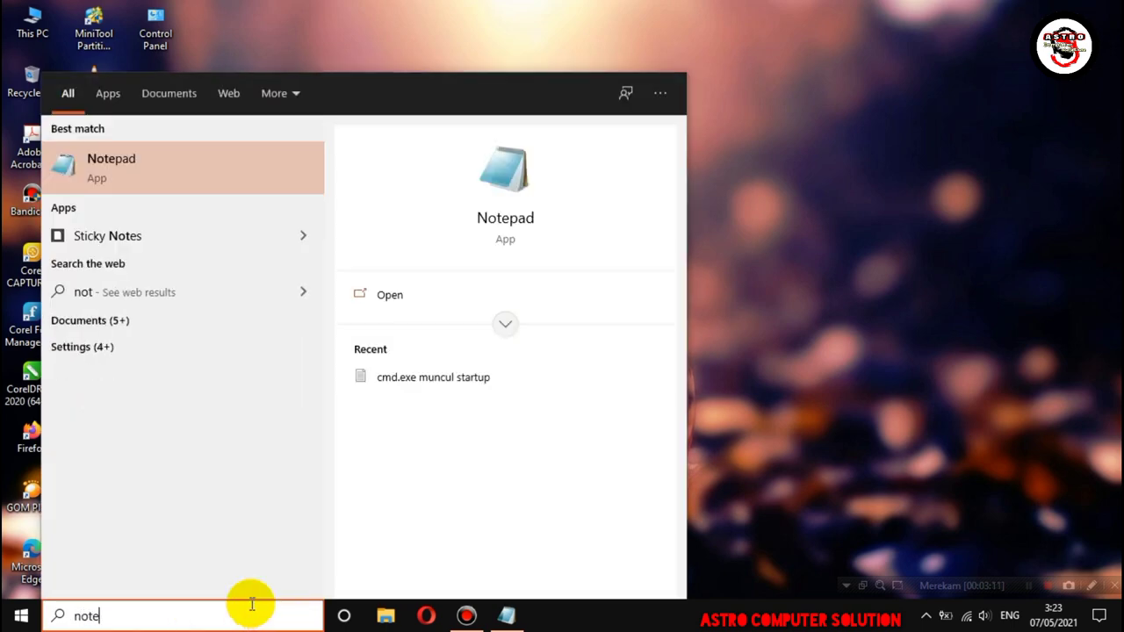
text(pad)
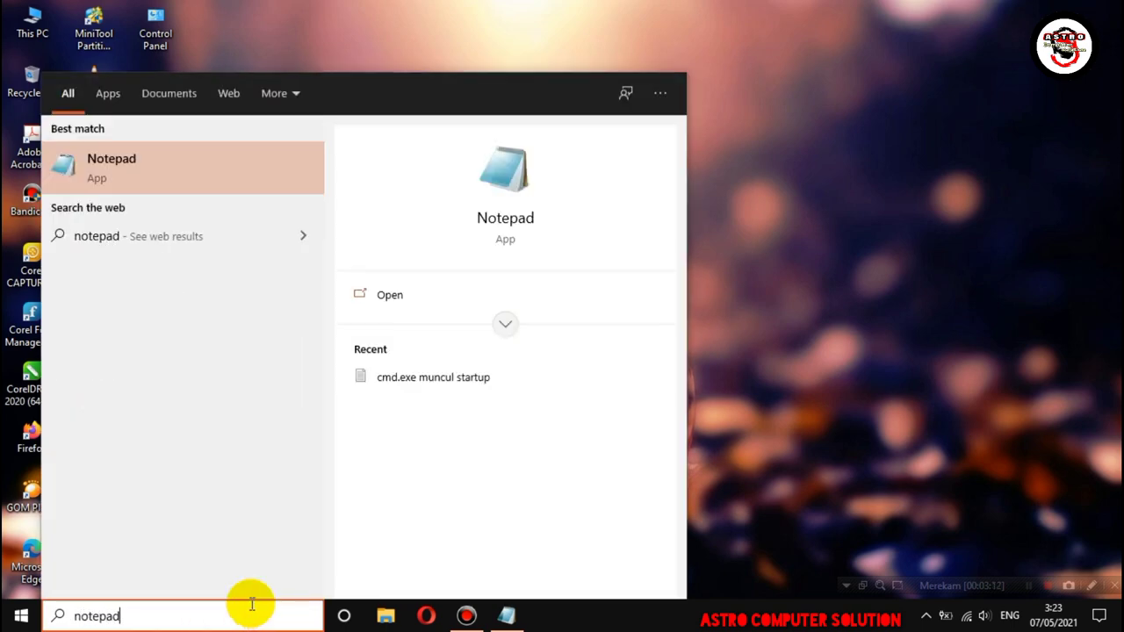
key(Return)
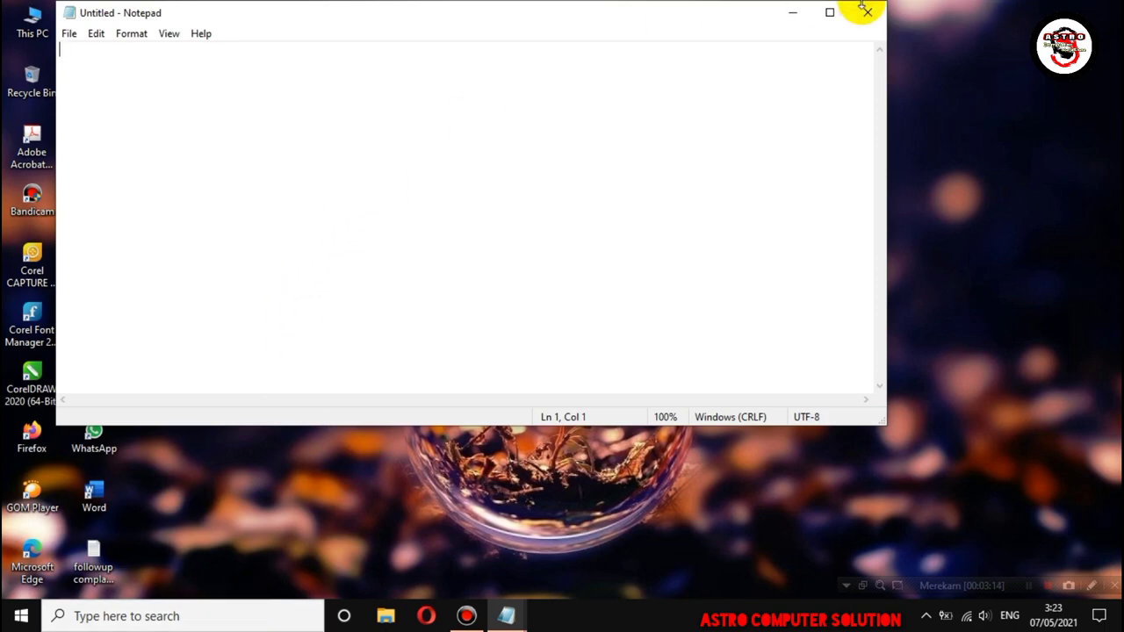
drag(474, 19, 598, 109)
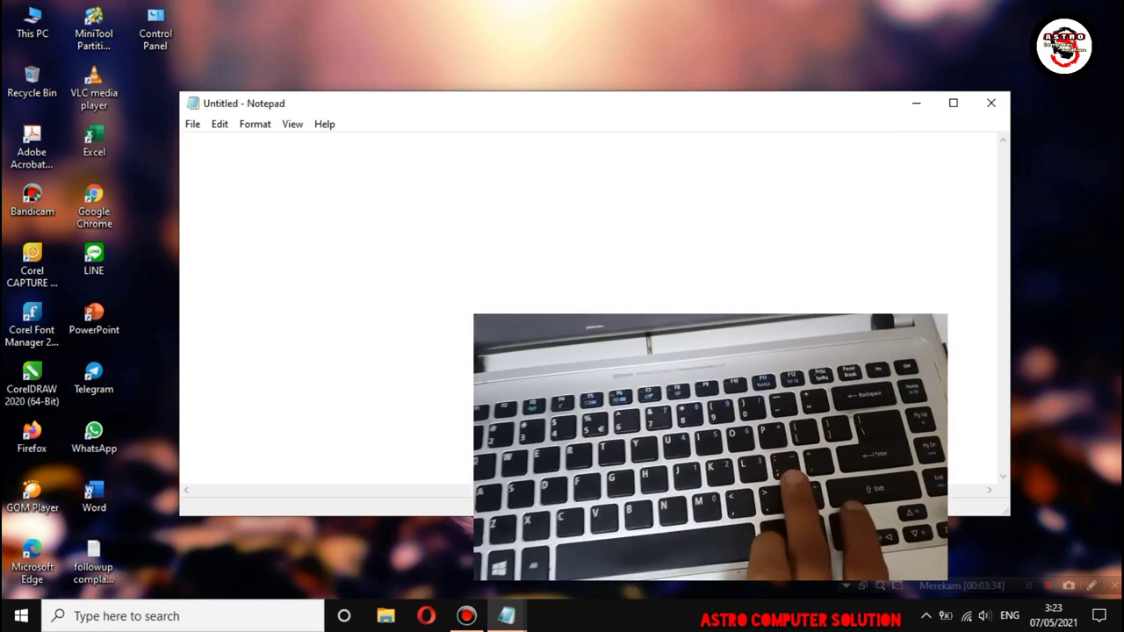
Test the remapping by entering a run of lowercase "m" and a run of uppercase "M" in Notepad, closing it without saving.
text(mmmmmmmmmmmmmmm)
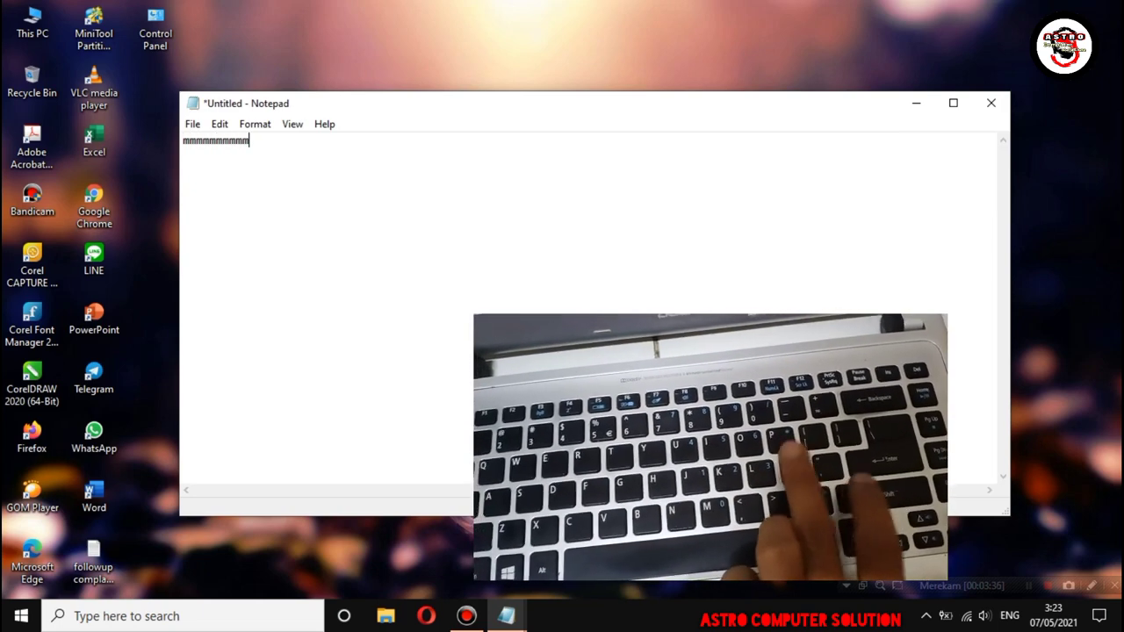
text(mmmmmmmmmmmmmmmm)
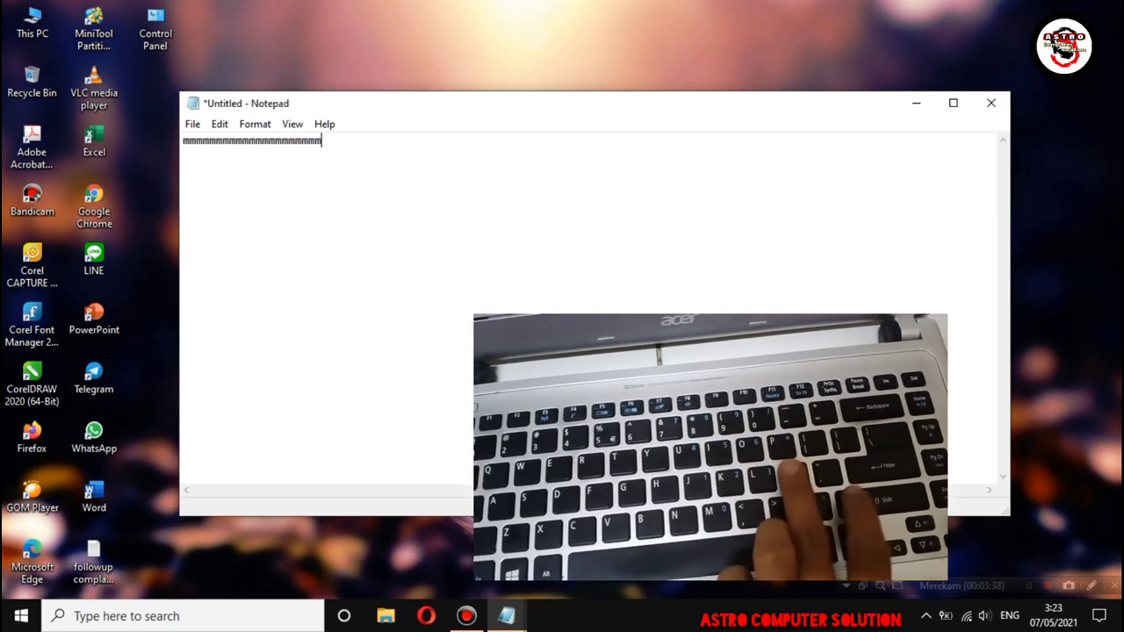
text(MMMMMM)
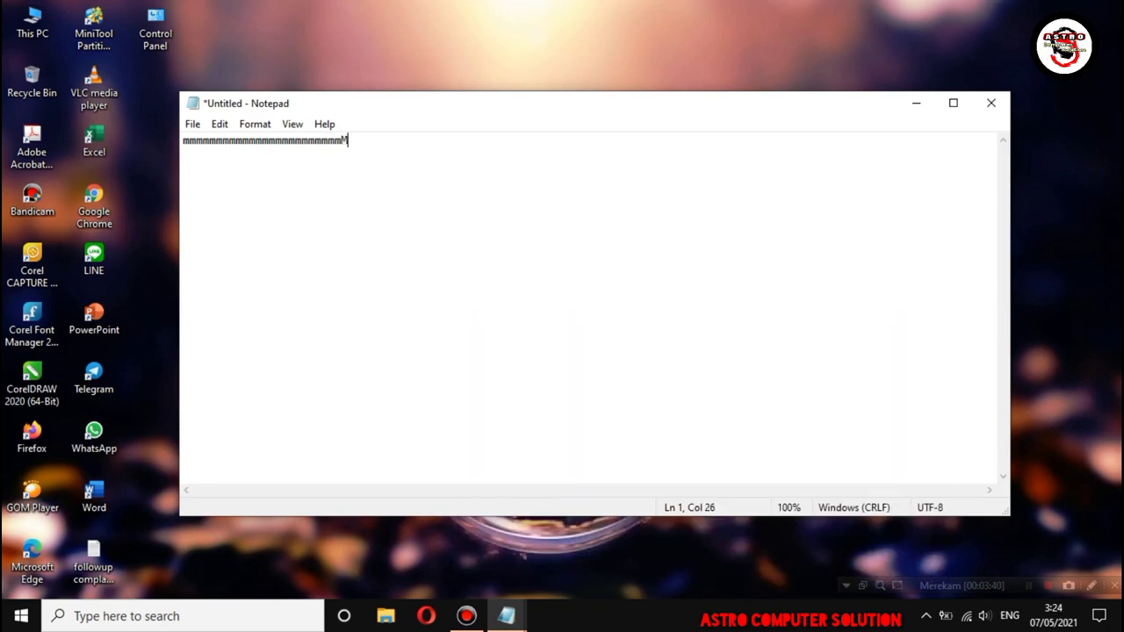
text(MMMMMMMMMMM)
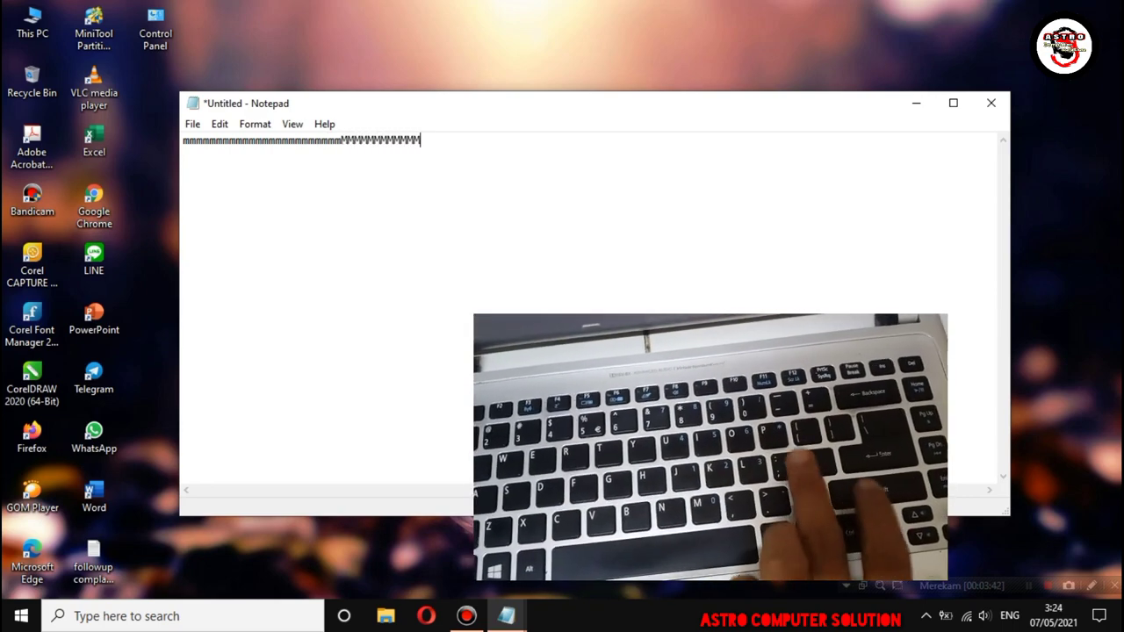
text(MMMMMMMMM)
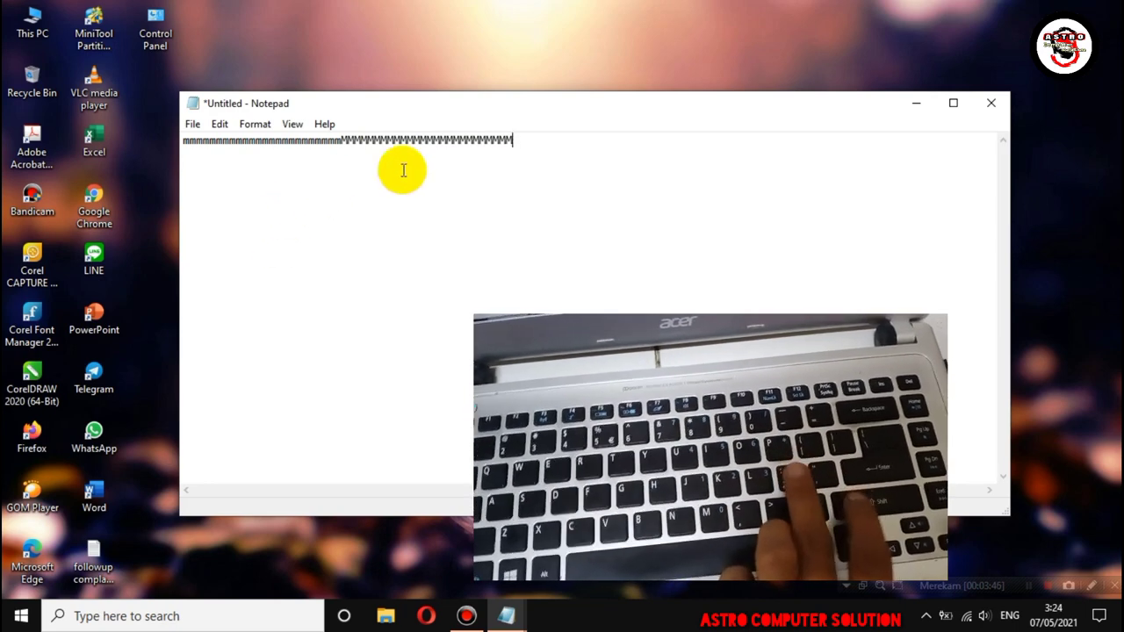
click(987, 107)
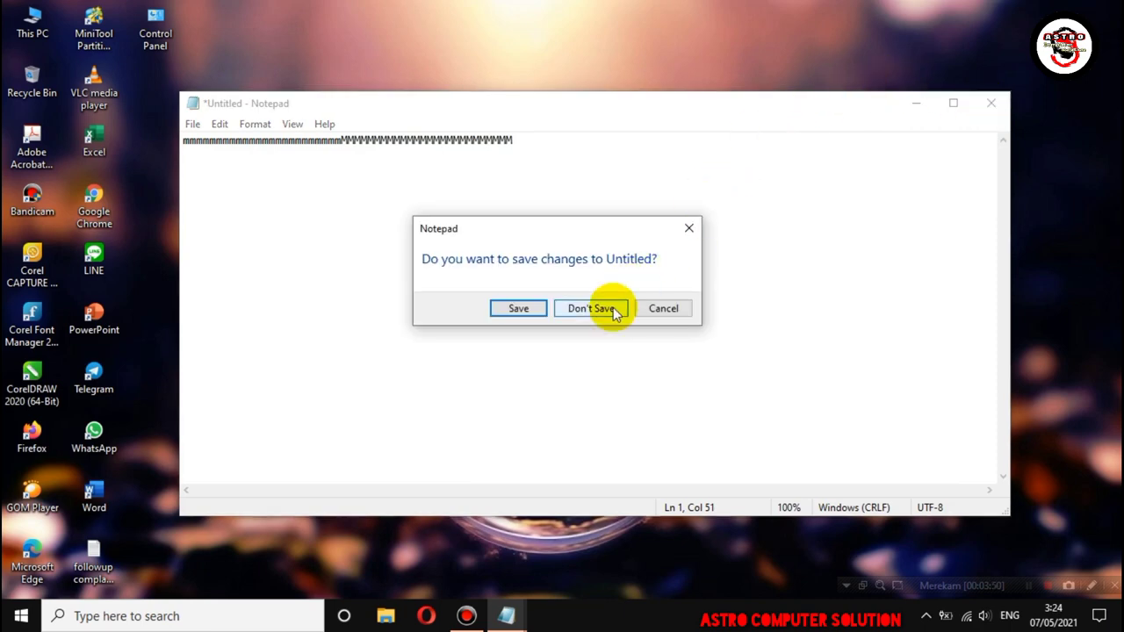
click(608, 312)
right_click(554, 167)
click(610, 212)
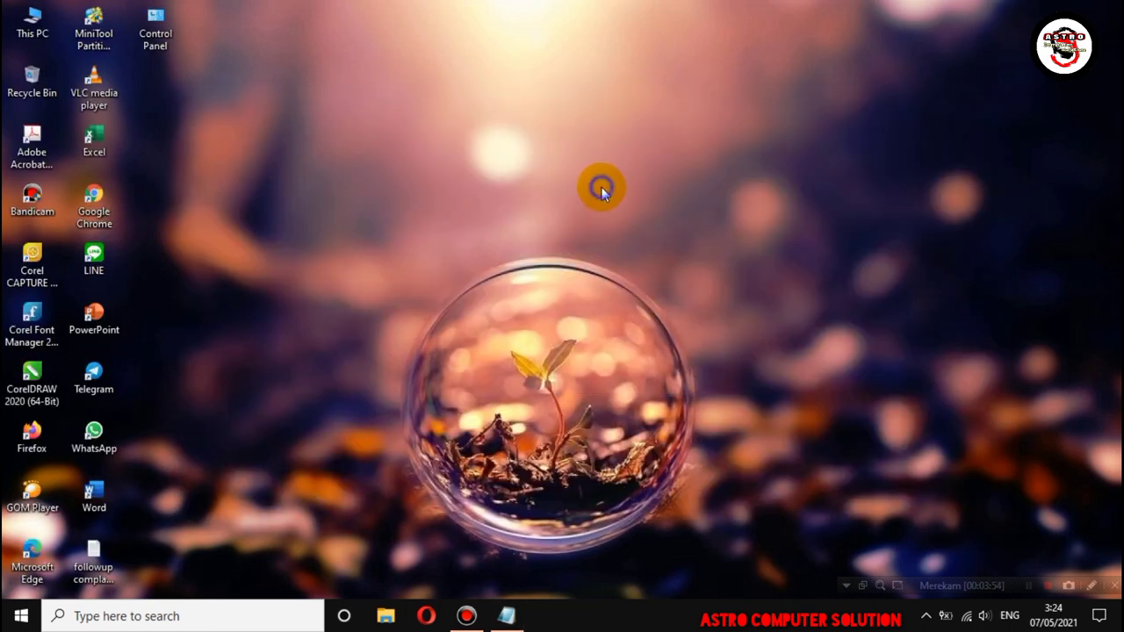
right_click(602, 187)
click(655, 237)
right_click(403, 125)
click(444, 170)
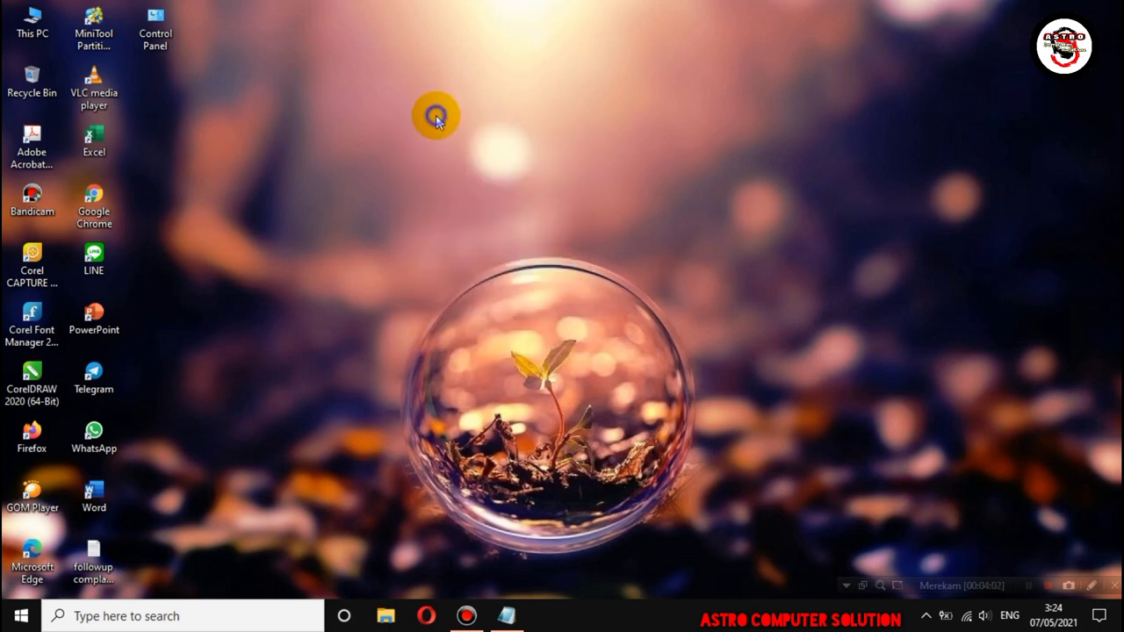
right_click(437, 121)
click(468, 162)
right_click(465, 123)
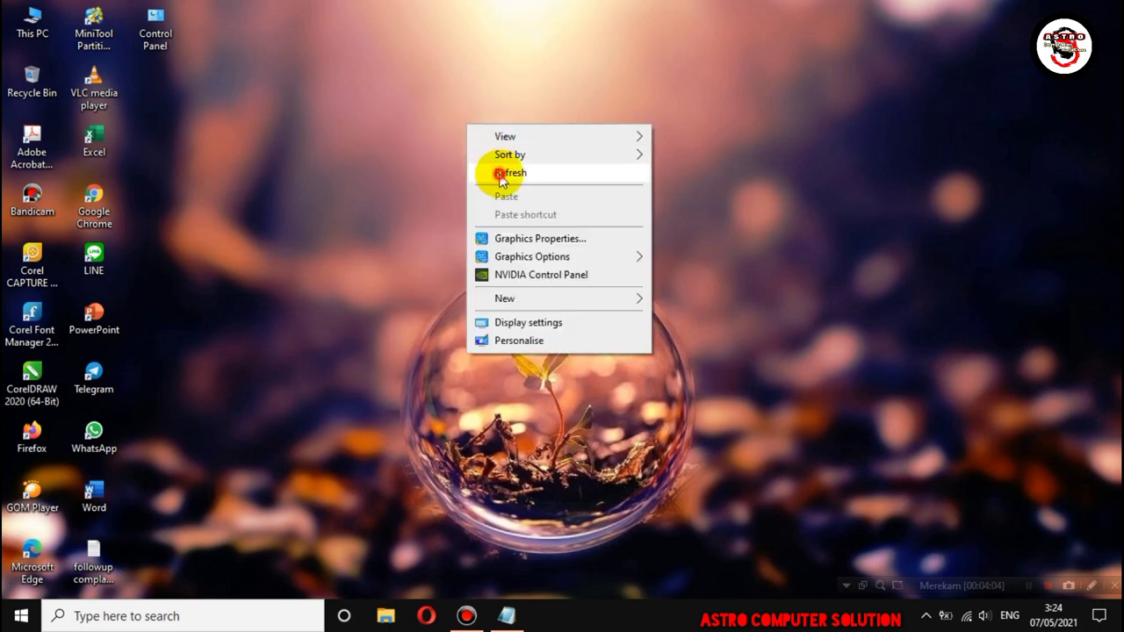
click(501, 176)
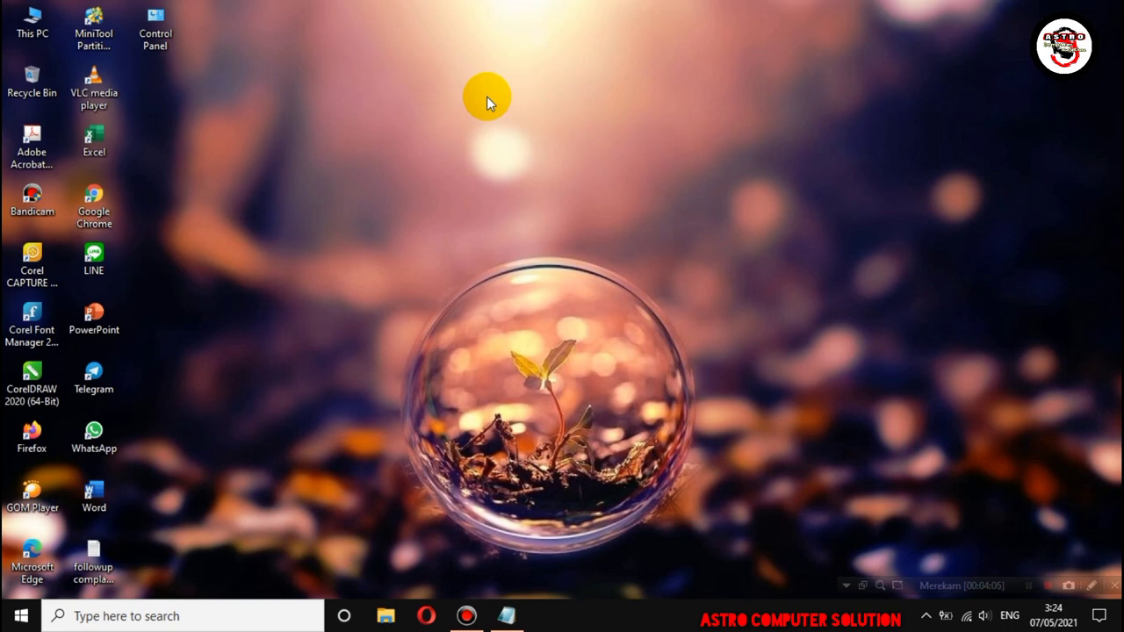